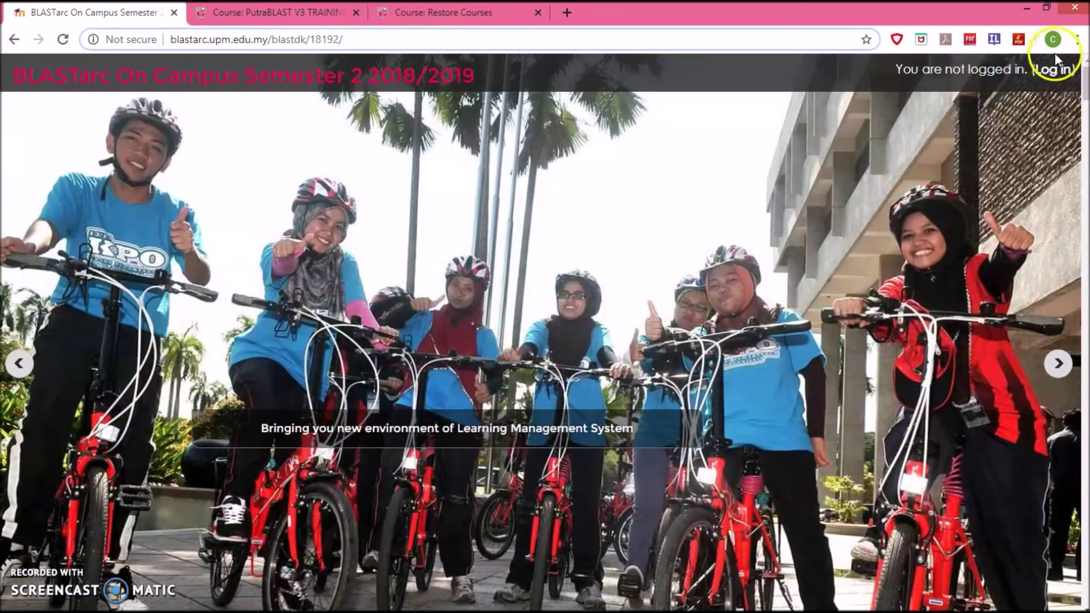
Sign in to BLASTarc with your UPM-ID and open the SSK4602-3 course page
click(1051, 67)
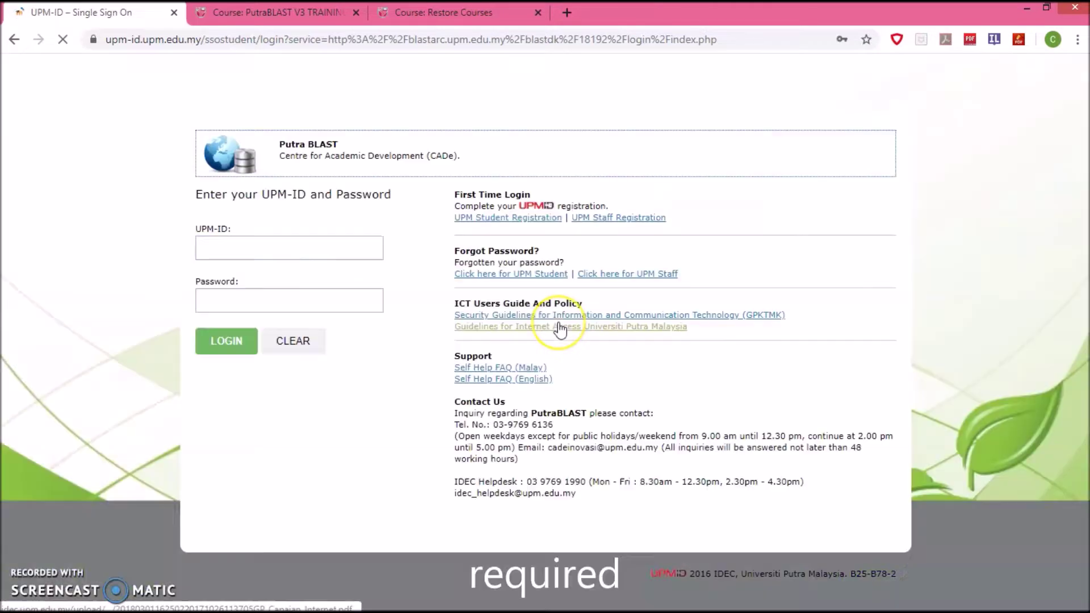
click(237, 345)
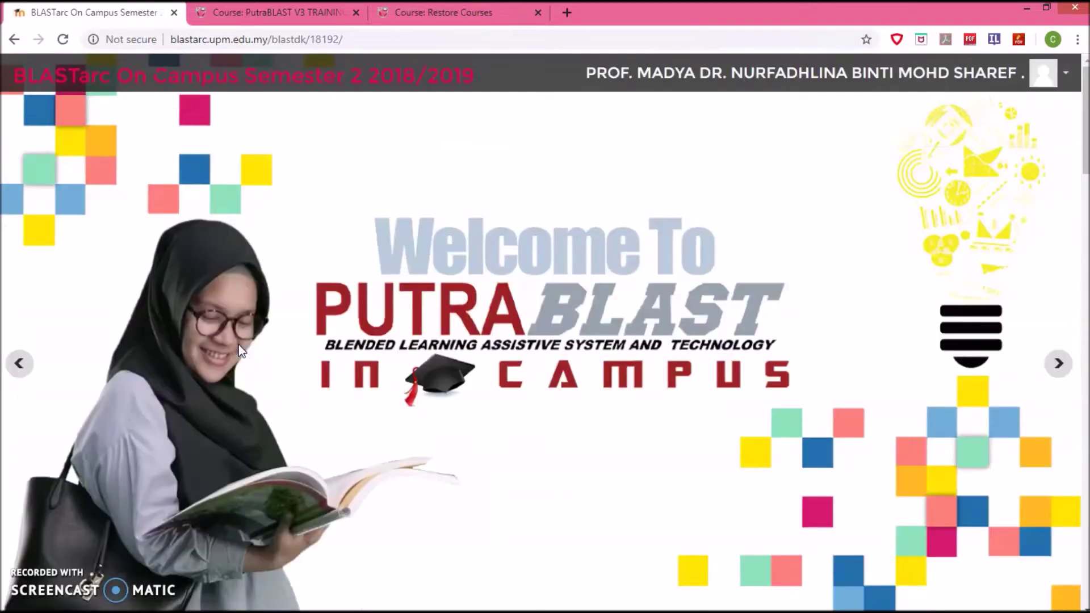
scroll(238, 345, down, 9)
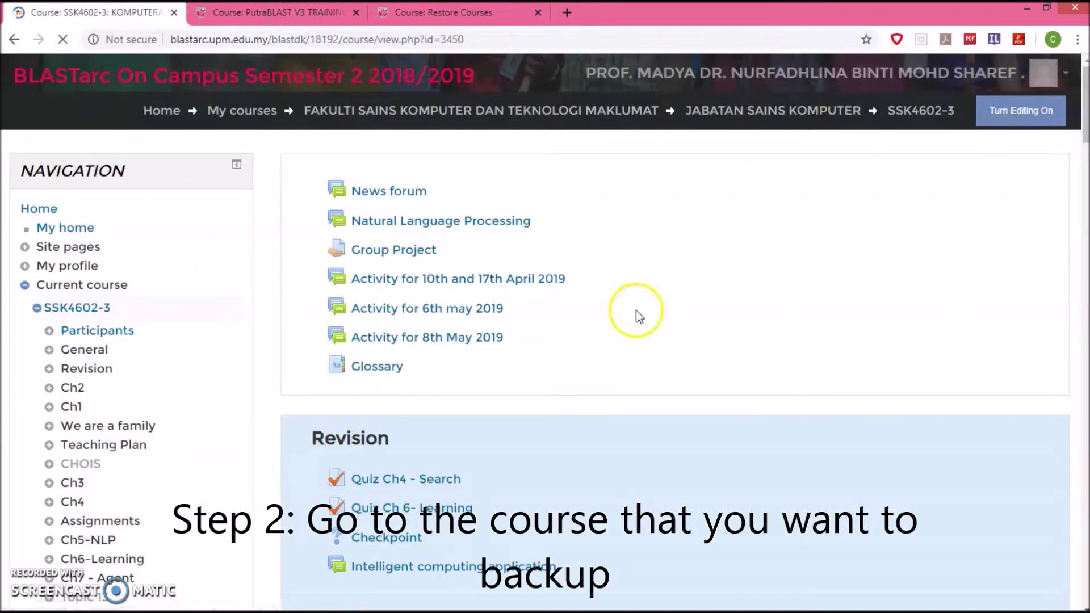
scroll(636, 310, down, 10)
scroll(635, 309, down, 20)
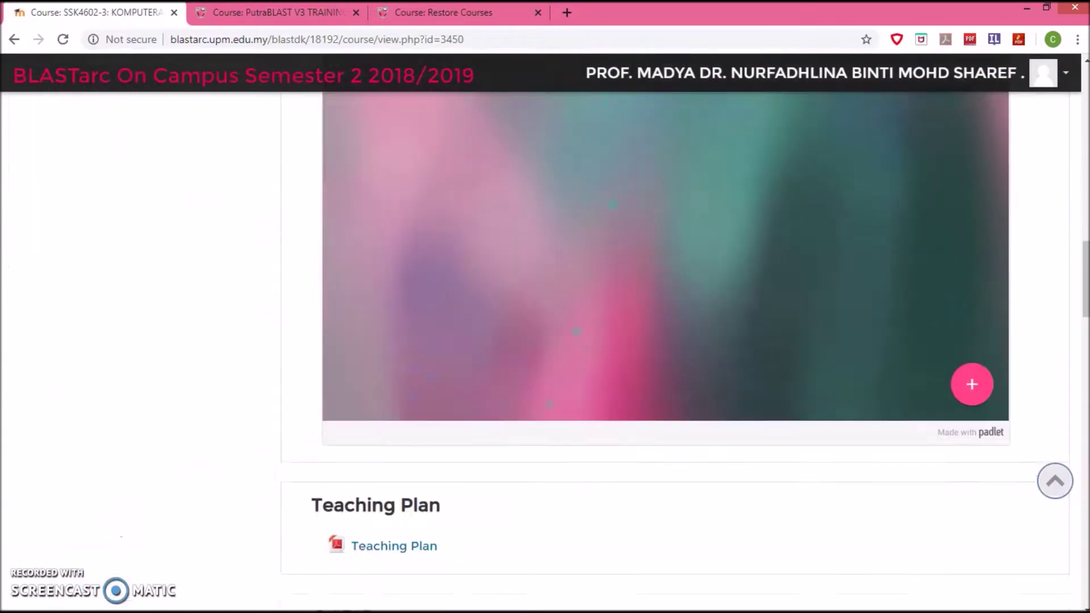
scroll(636, 310, down, 14)
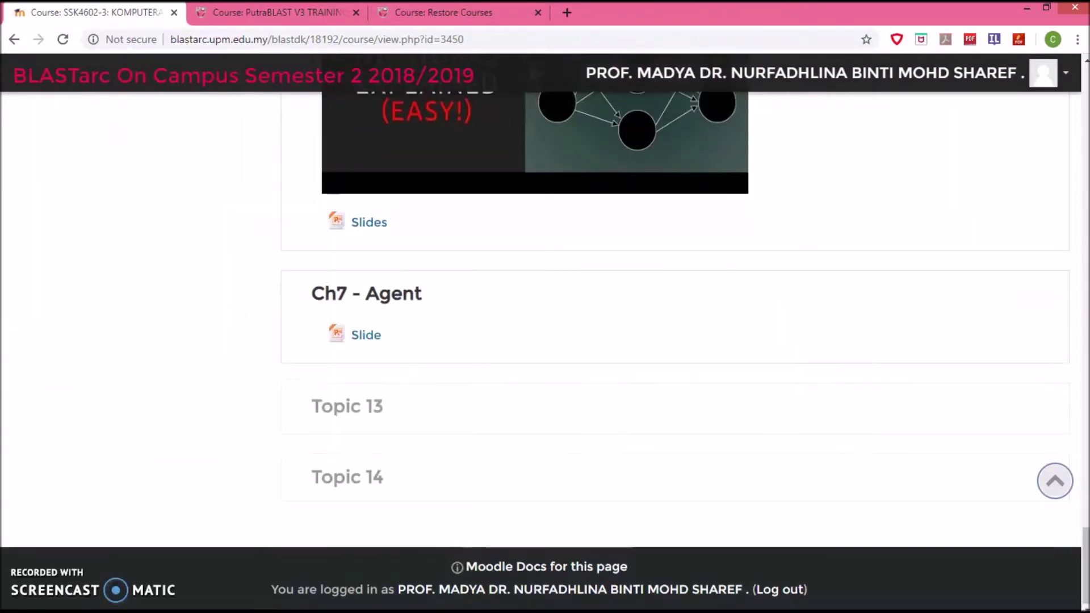
scroll(636, 310, up, 11)
scroll(635, 310, up, 20)
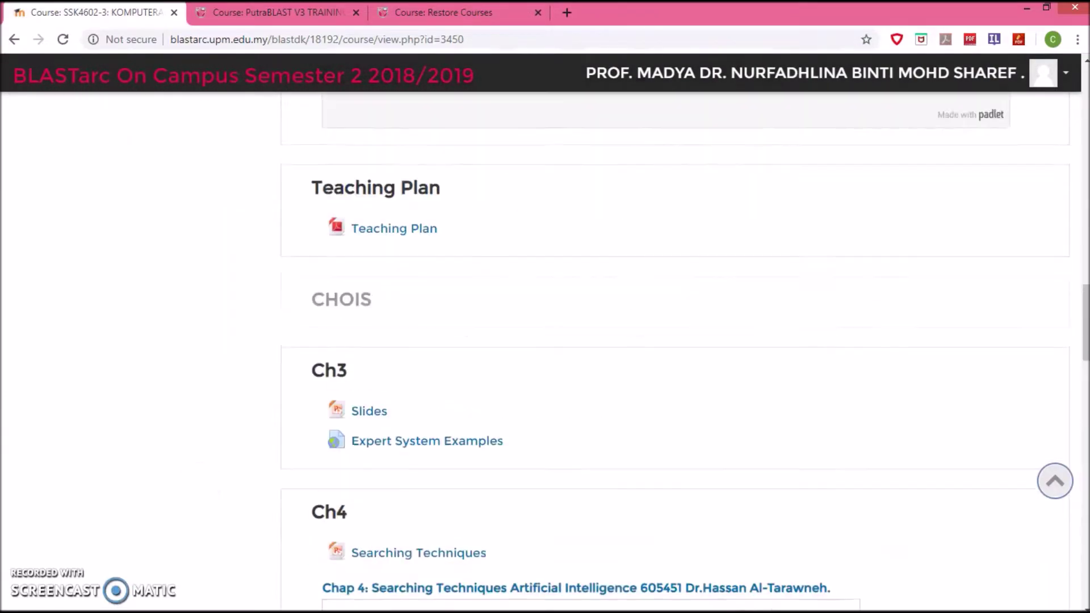
scroll(216, 437, down, 1)
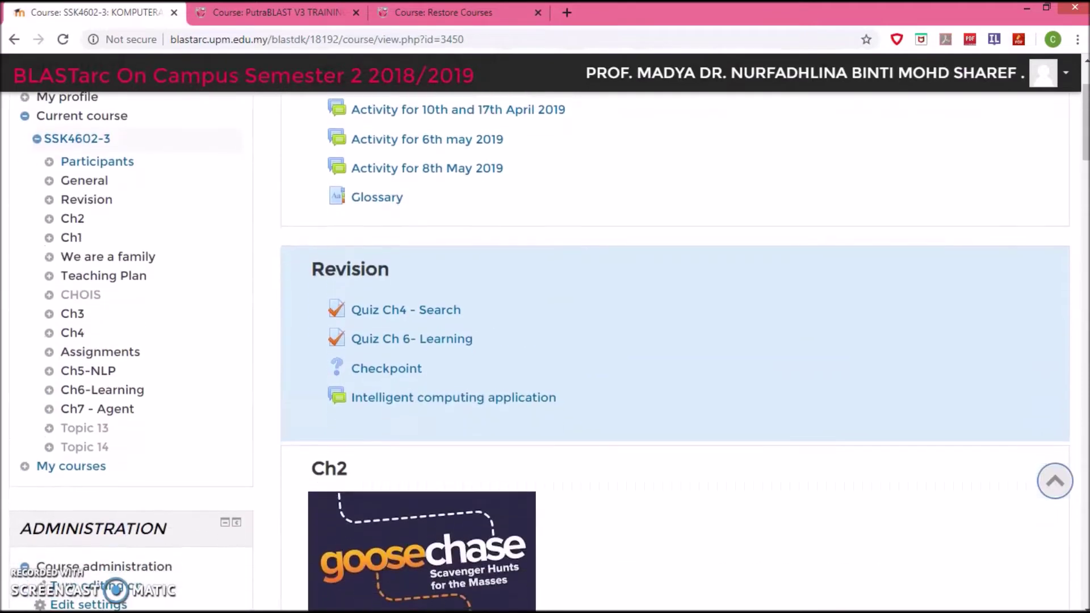
scroll(215, 437, down, 5)
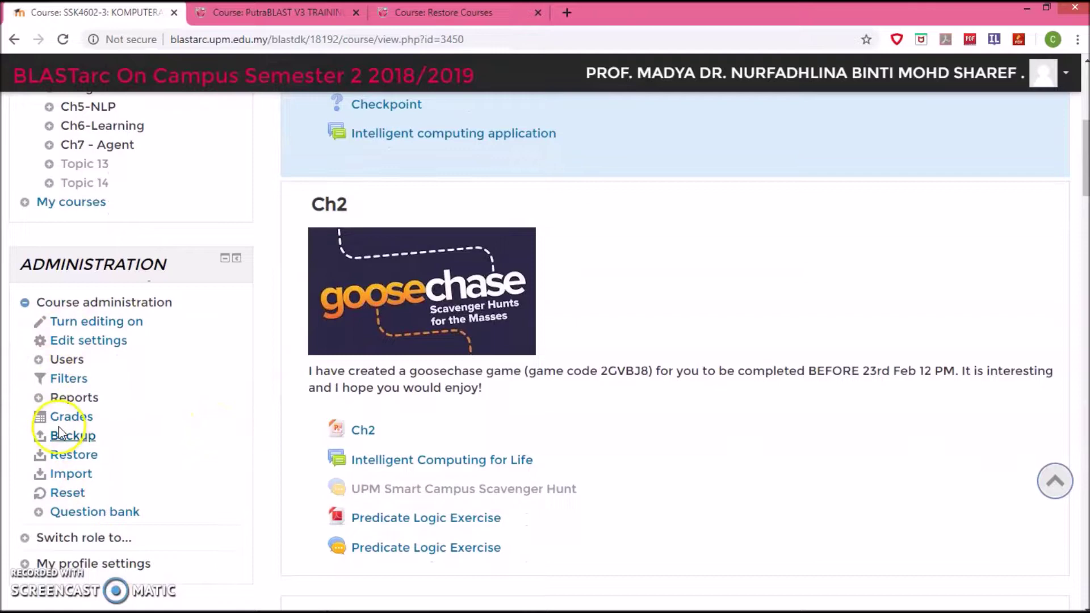
Start a backup of SSK4602-3 and accept its initial settings
click(85, 437)
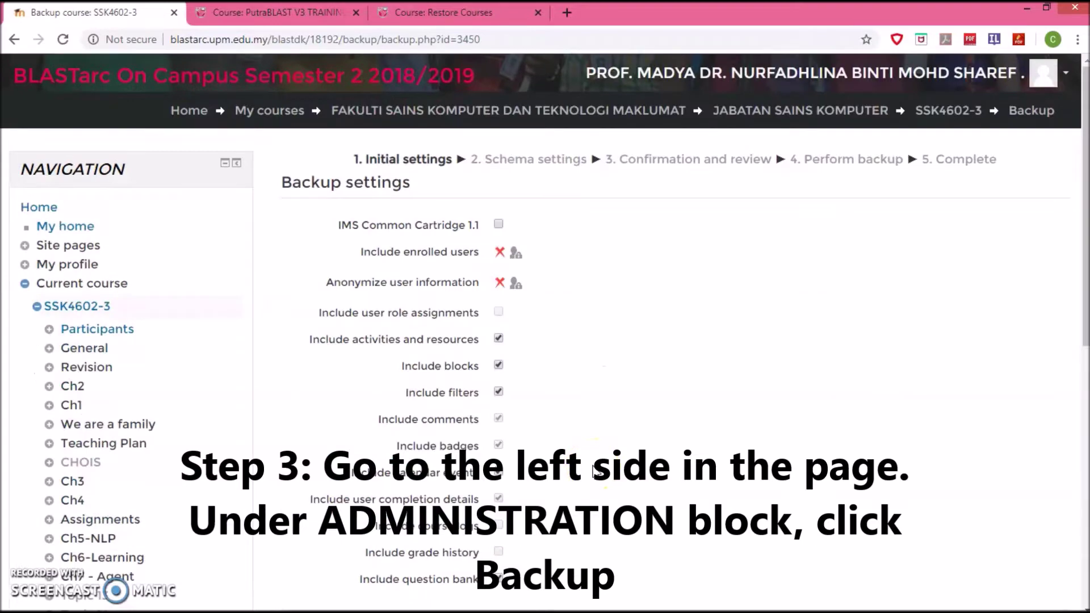
scroll(601, 428, down, 5)
scroll(615, 389, up, 4)
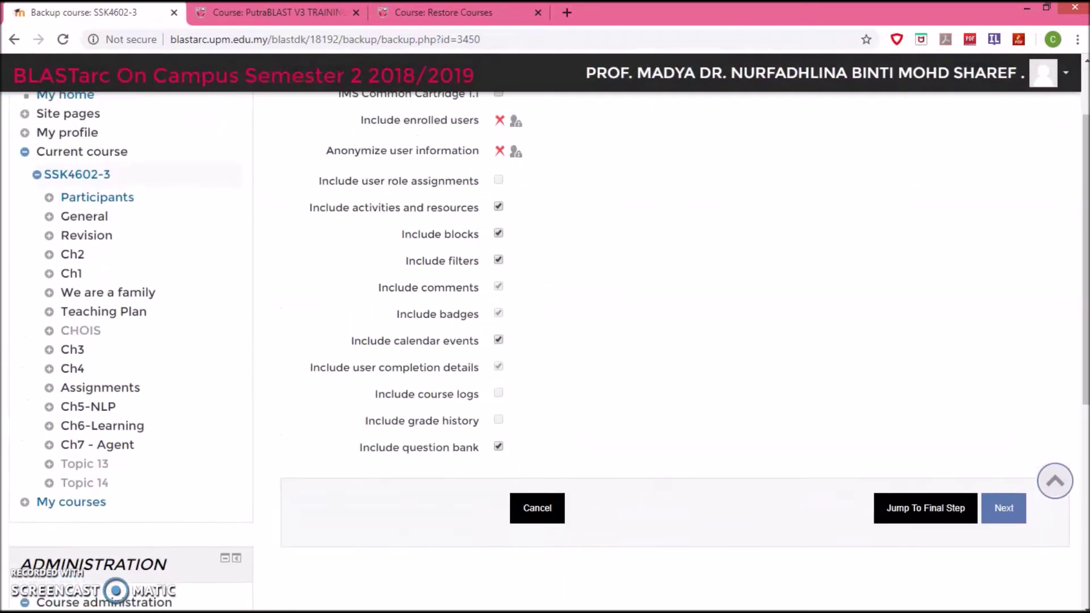
scroll(946, 564, up, 2)
scroll(946, 564, down, 3)
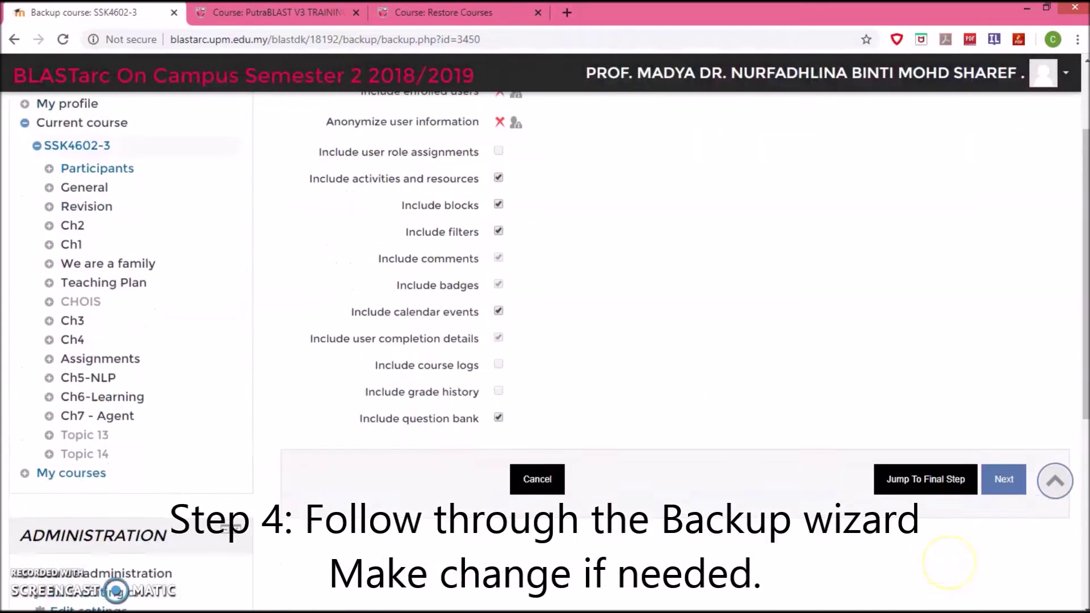
scroll(548, 350, up, 1)
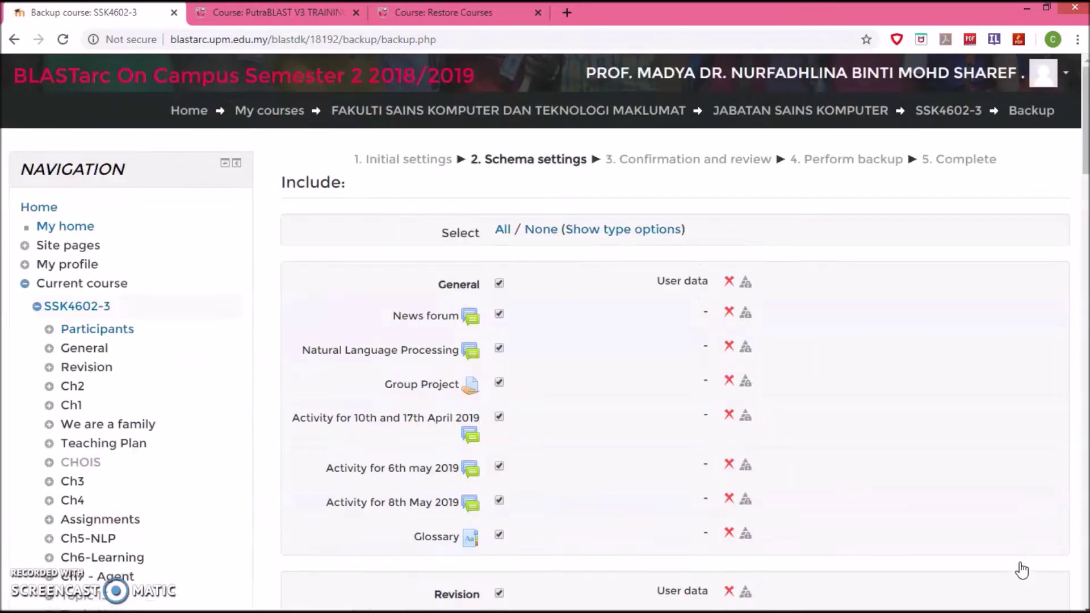
Review the course sections and activities listed in the backup's Schema settings
scroll(1022, 569, down, 14)
scroll(674, 351, down, 13)
scroll(967, 546, down, 13)
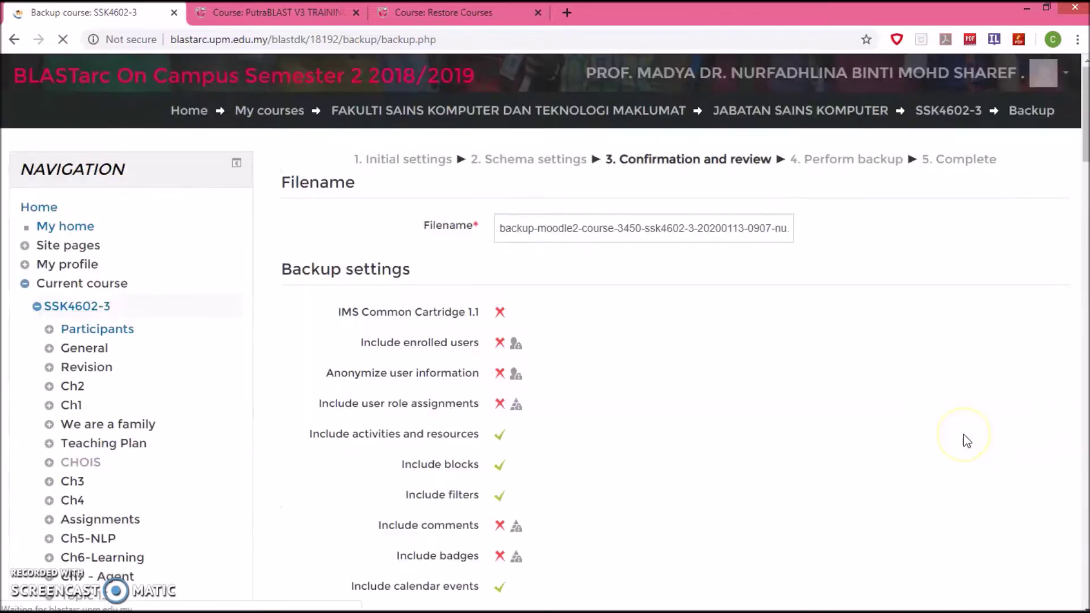
Check the default backup filename on Confirmation and review and perform the backup
scroll(963, 435, down, 20)
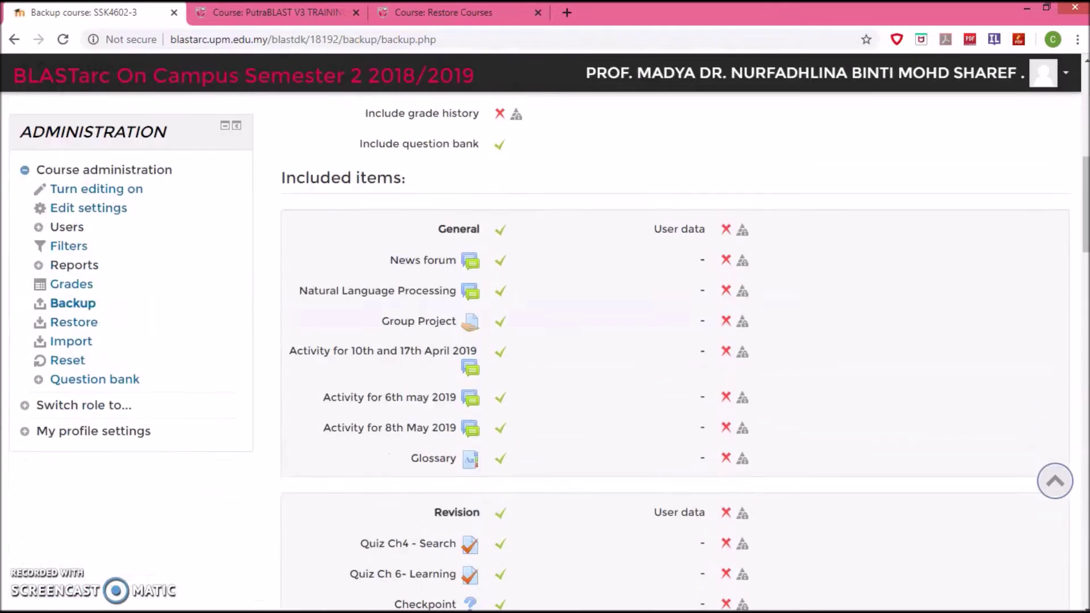
scroll(963, 436, down, 20)
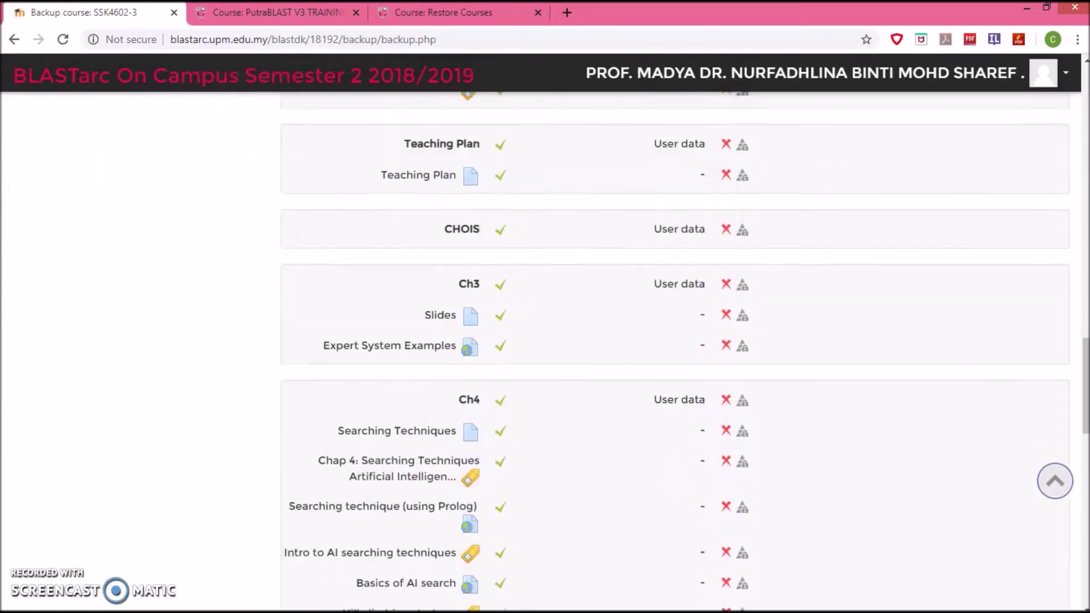
scroll(963, 435, down, 5)
scroll(963, 435, up, 20)
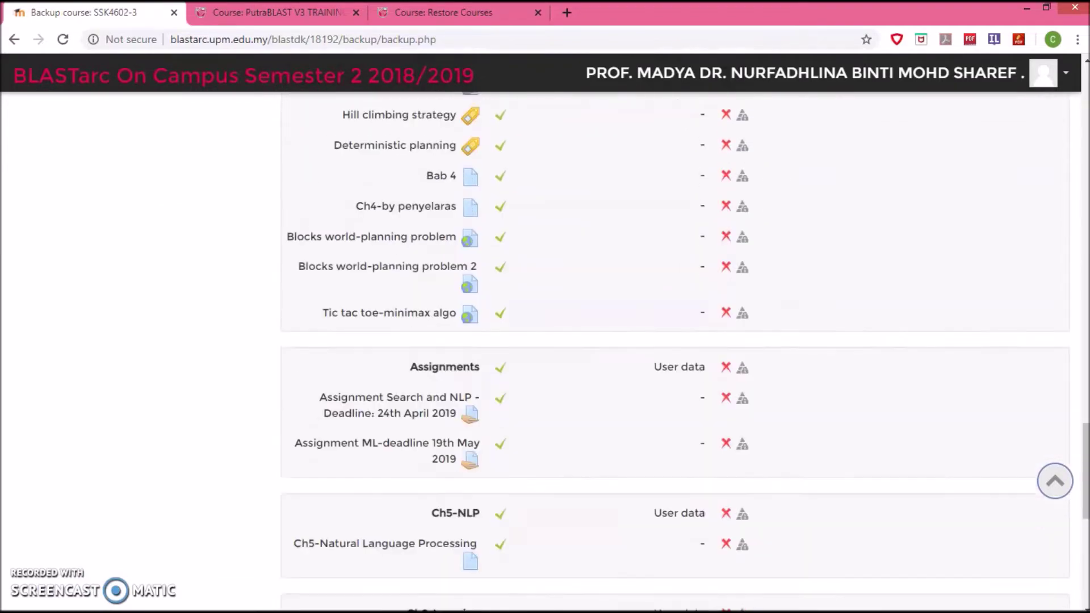
scroll(962, 435, up, 20)
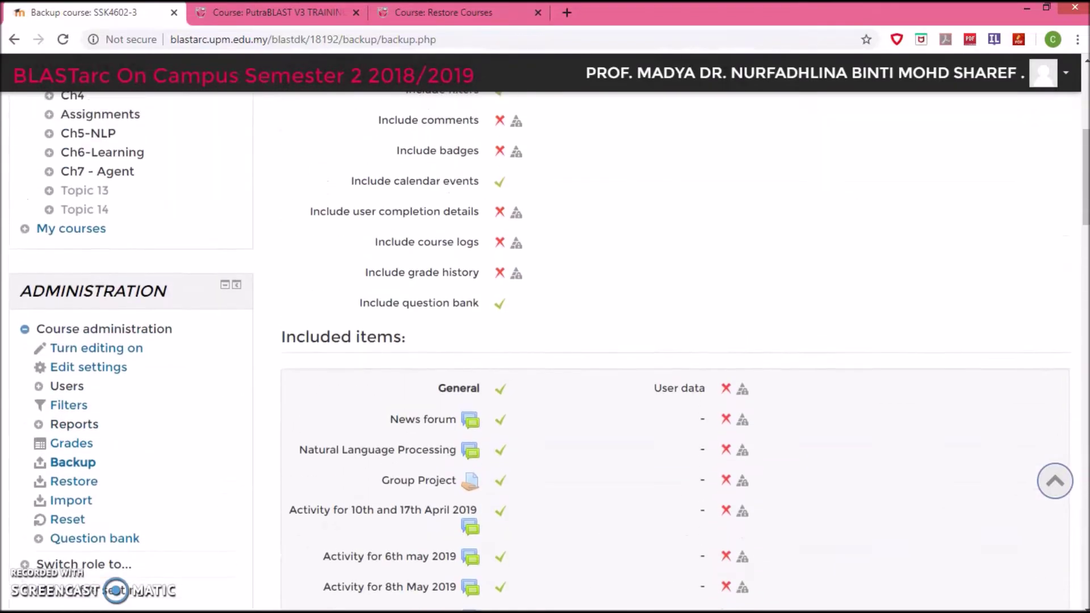
scroll(948, 429, up, 2)
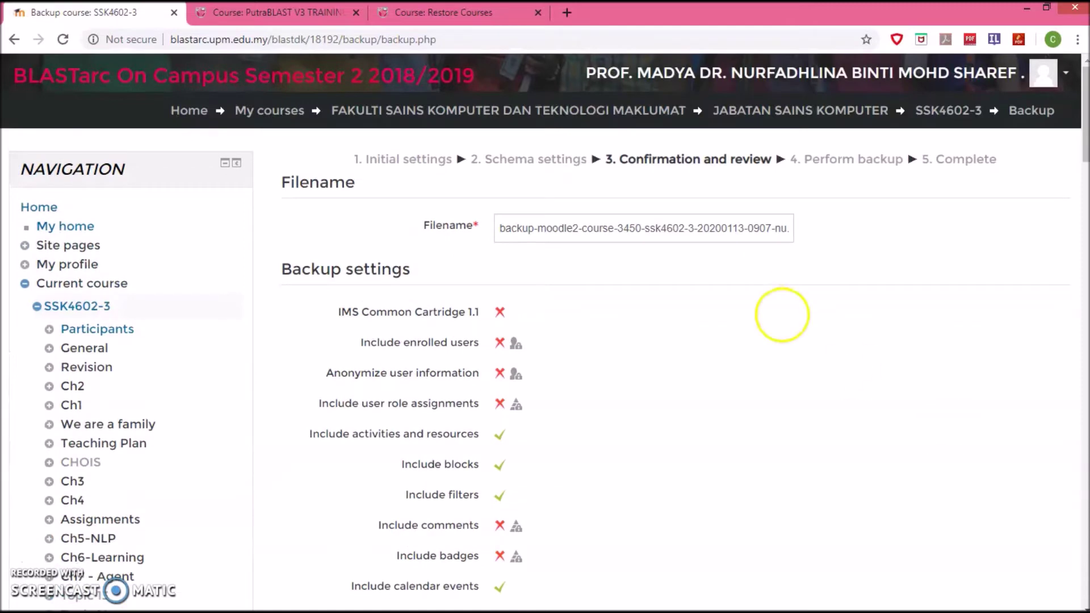
click(591, 228)
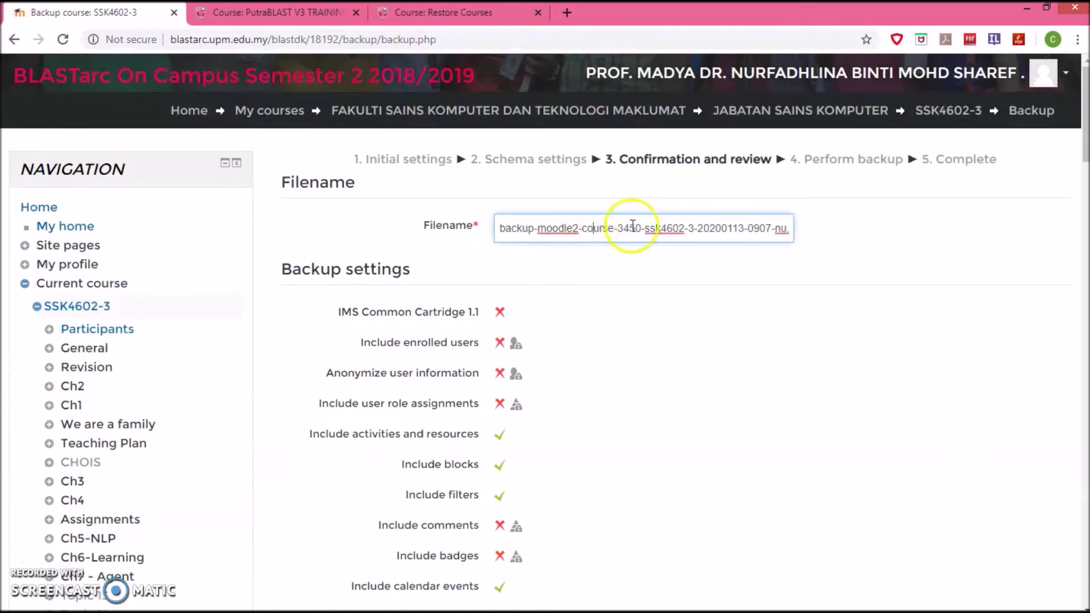
scroll(739, 303, down, 20)
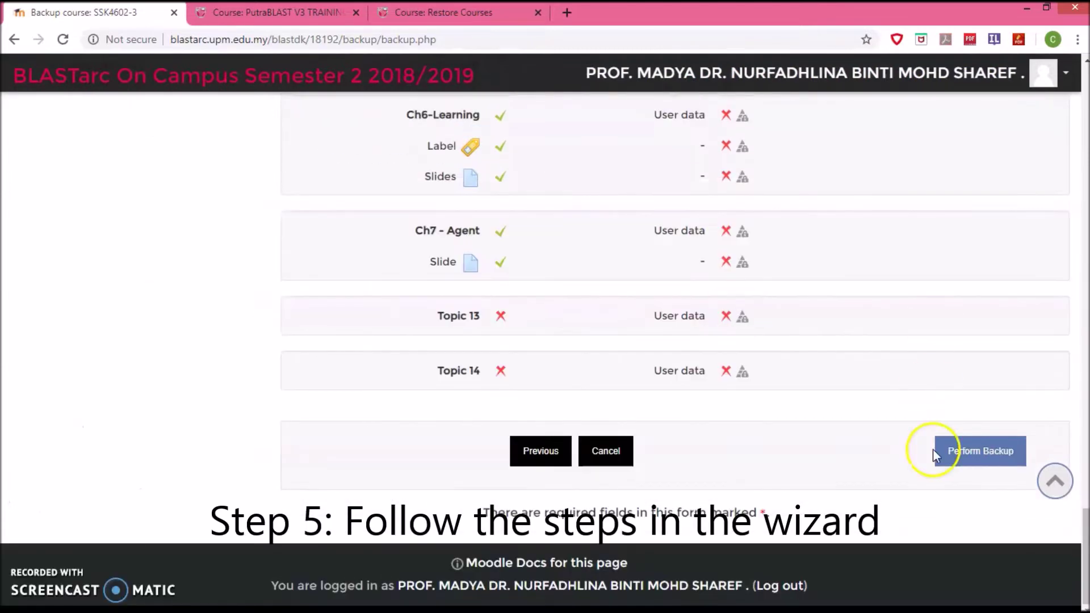
click(968, 461)
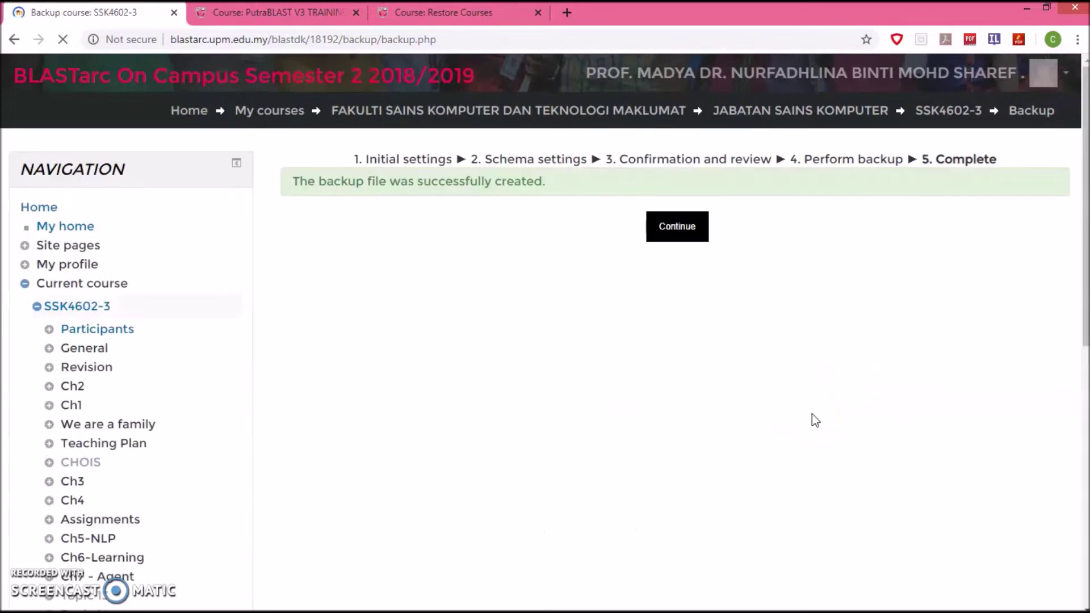
Continue from the completed backup to the course backup area
click(693, 239)
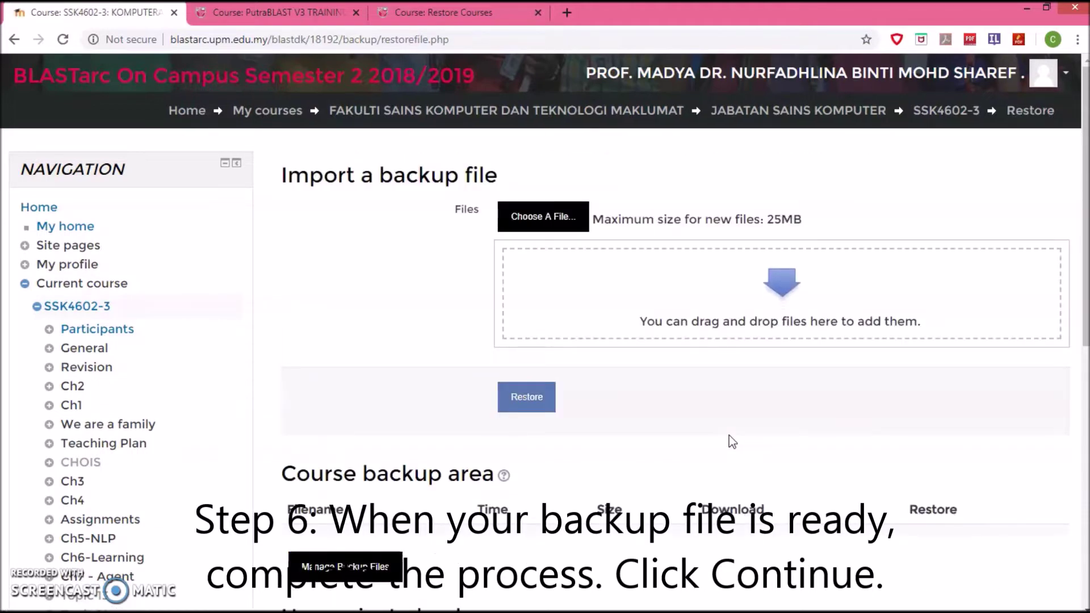
scroll(729, 435, down, 4)
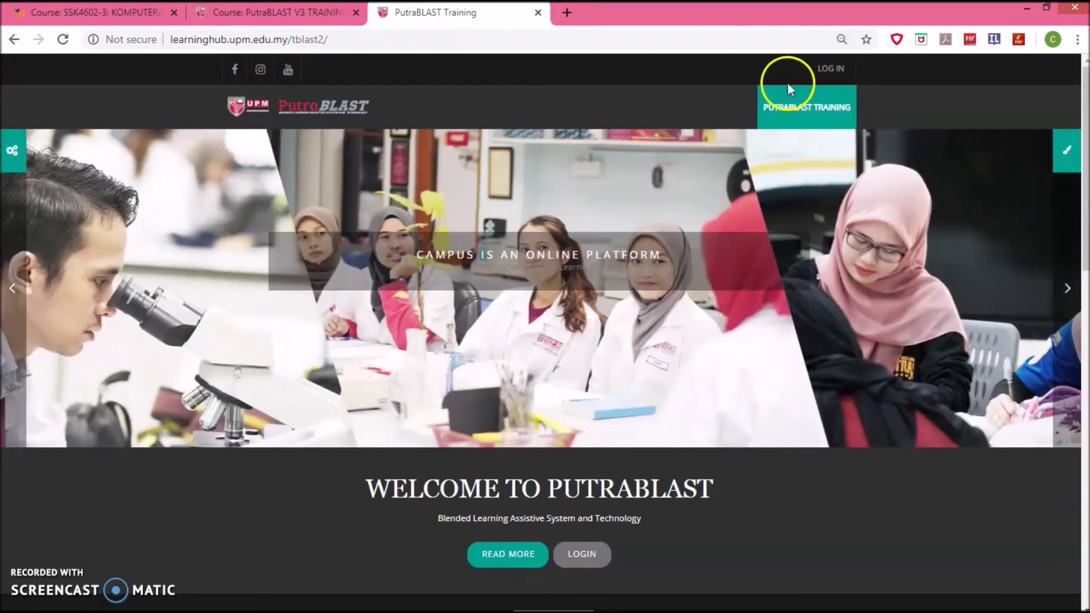
Sign in to PutraBLAST Training and scan the Dashboard's recently accessed courses
click(838, 68)
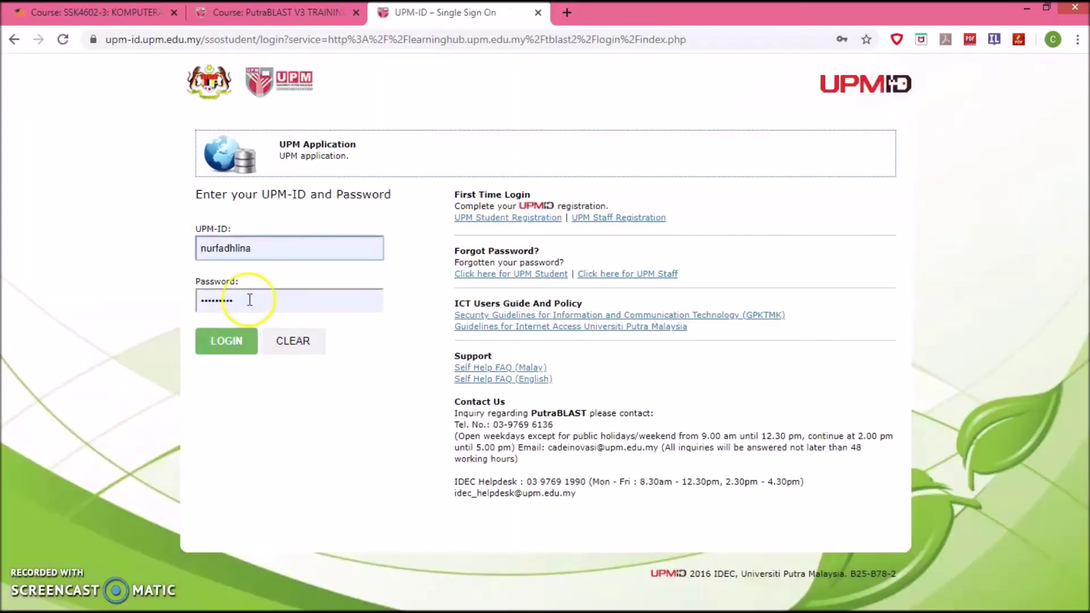
click(239, 341)
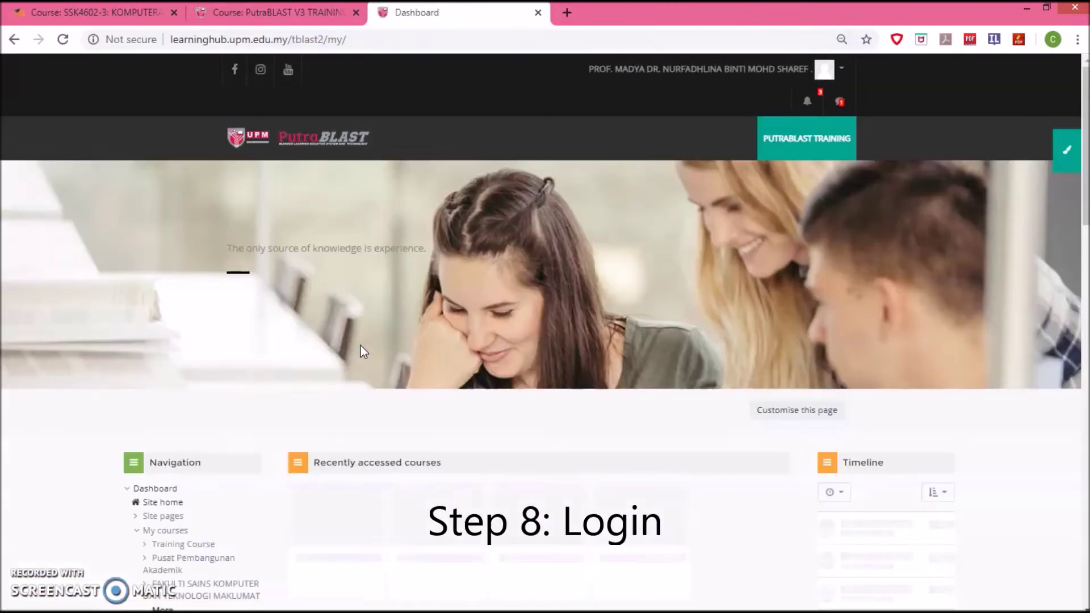
scroll(360, 346, down, 1)
scroll(360, 346, down, 9)
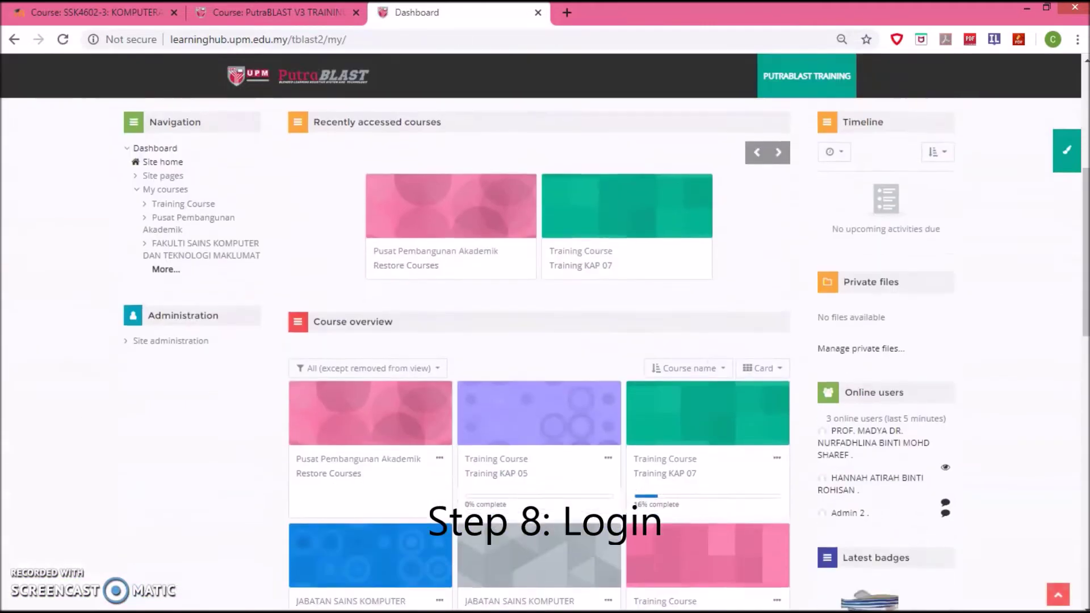
scroll(360, 346, up, 10)
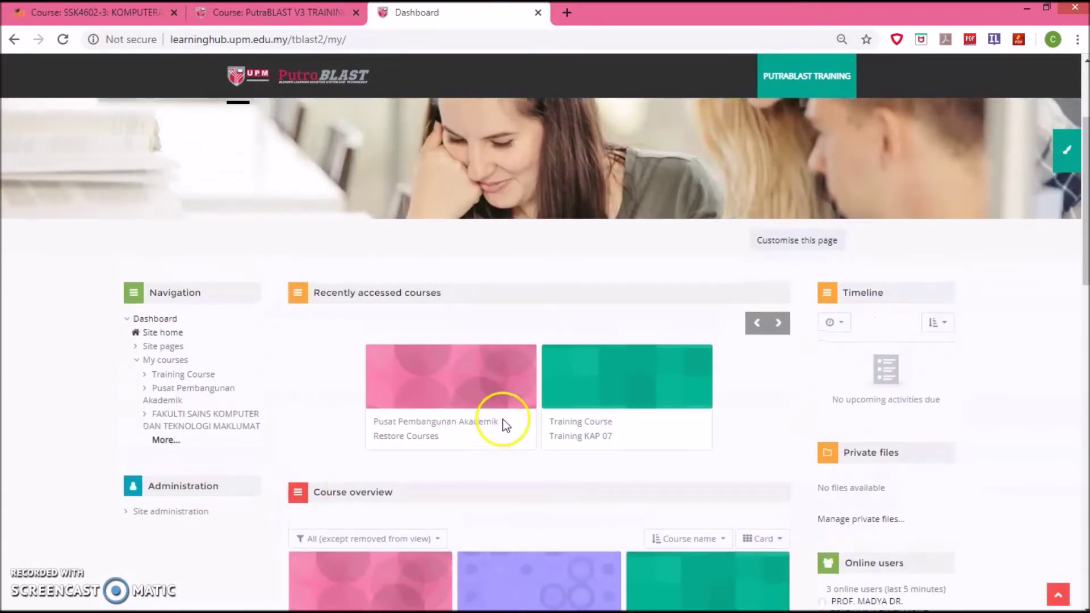
Open the Restore Courses 101 course and find its Administration block
click(416, 440)
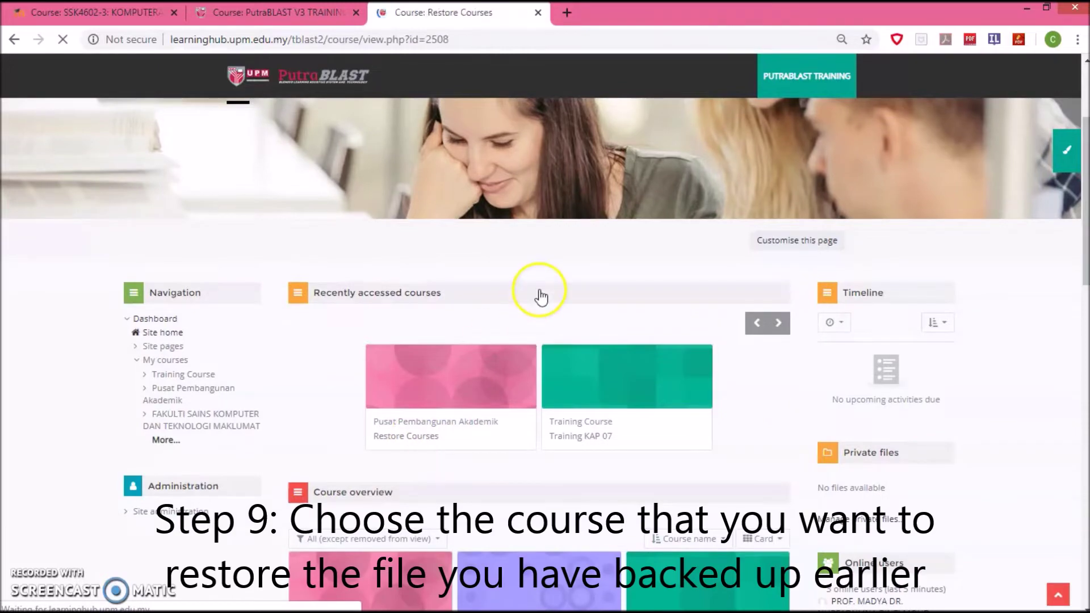
scroll(539, 295, down, 7)
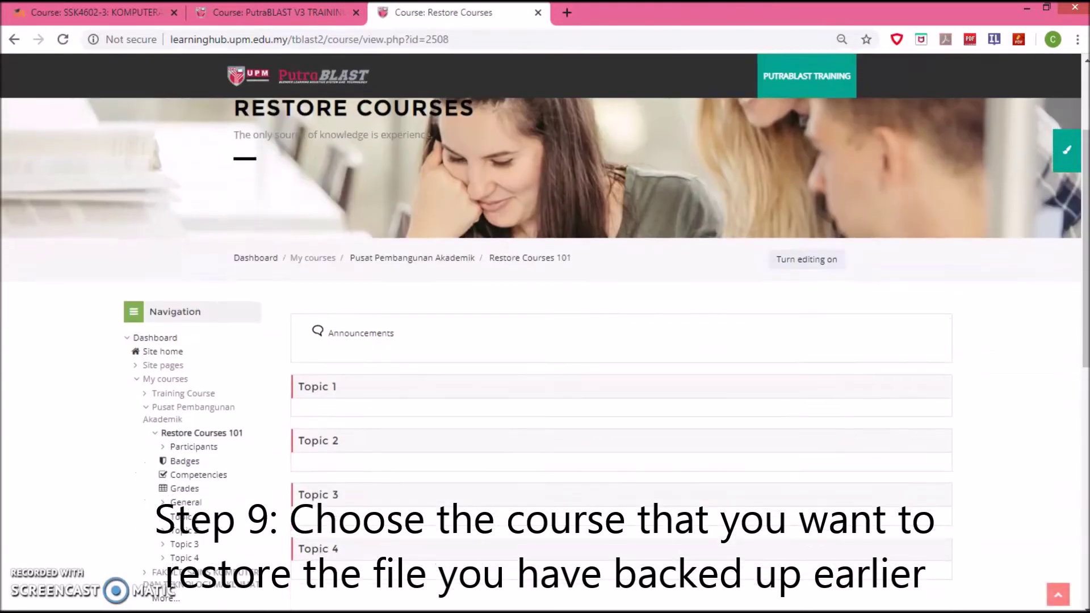
scroll(284, 386, up, 7)
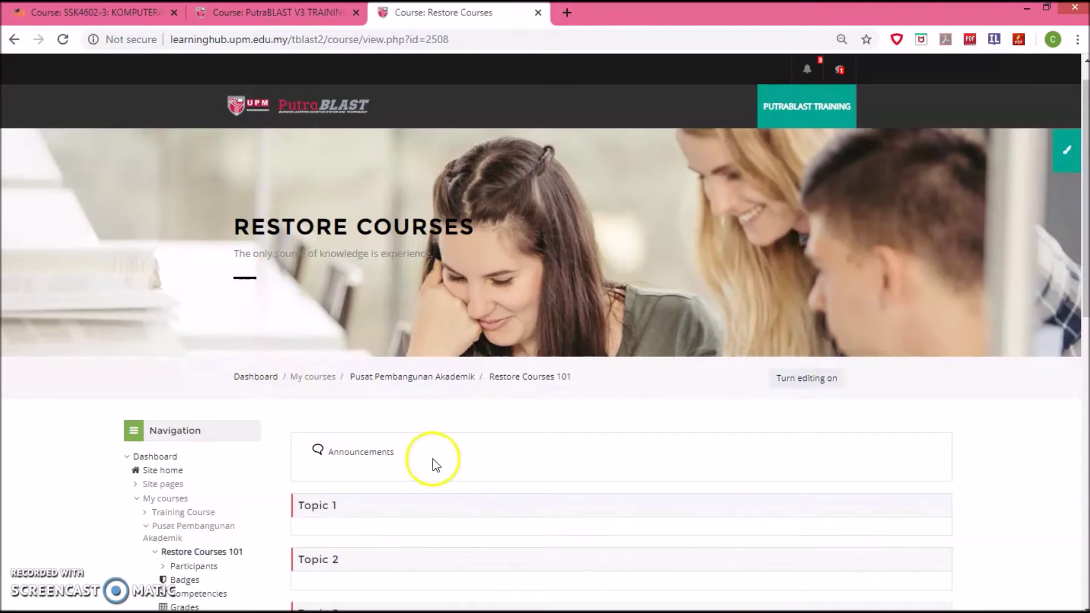
scroll(823, 386, down, 6)
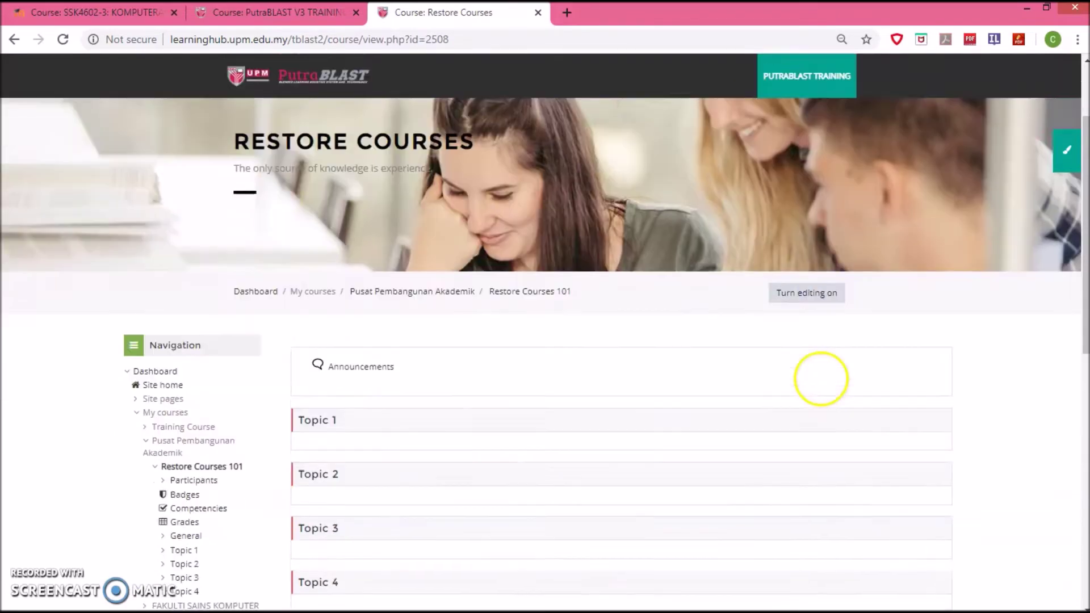
scroll(436, 486, down, 3)
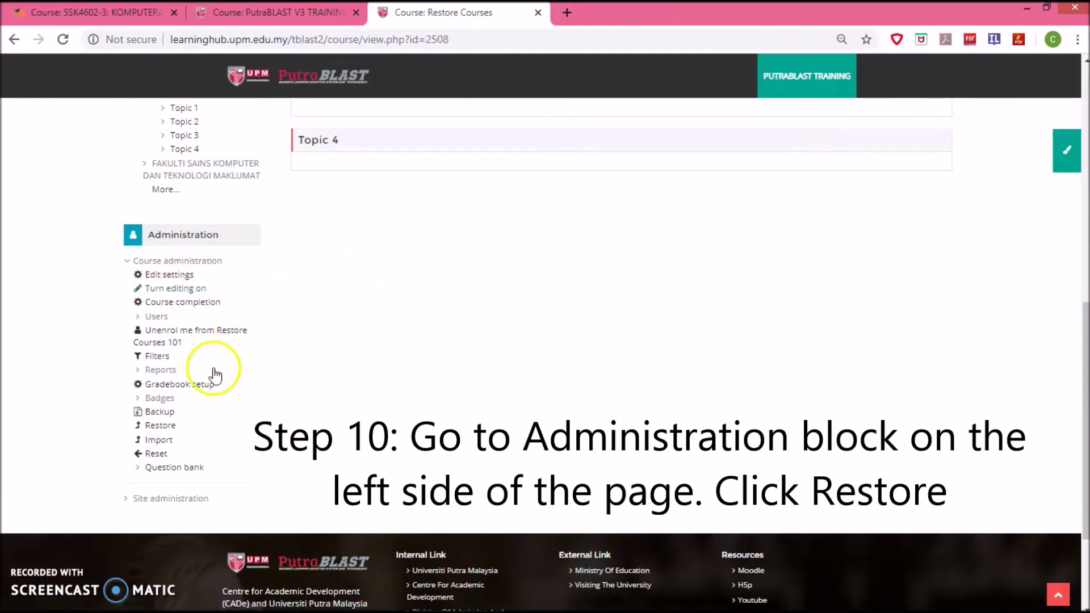
Upload the 0907 SSK4602-3 backup .mbz from Downloads on the course's Restore page
click(170, 425)
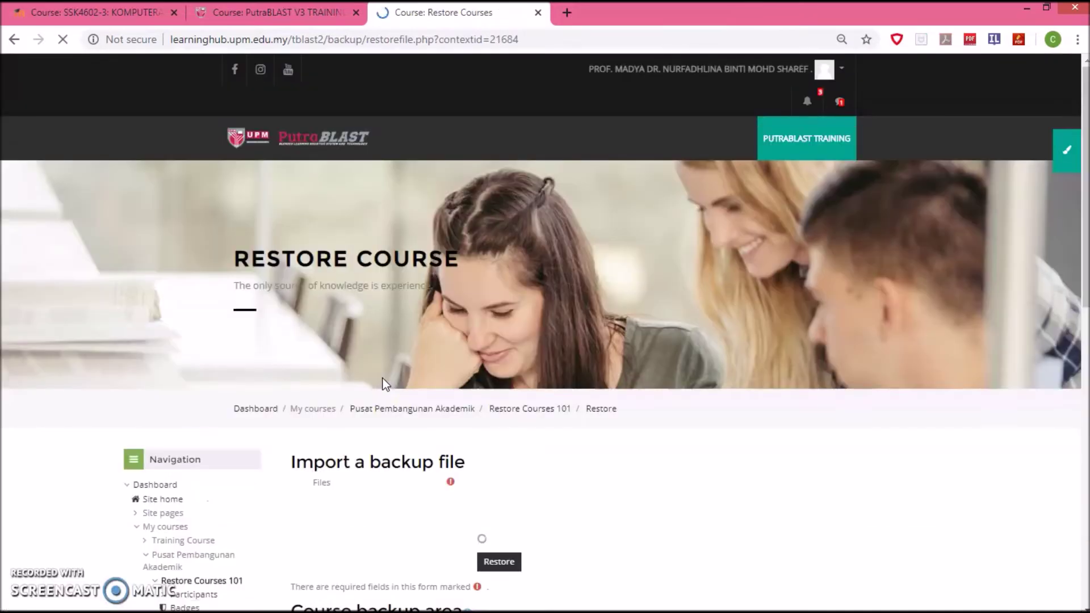
scroll(385, 383, down, 3)
click(511, 335)
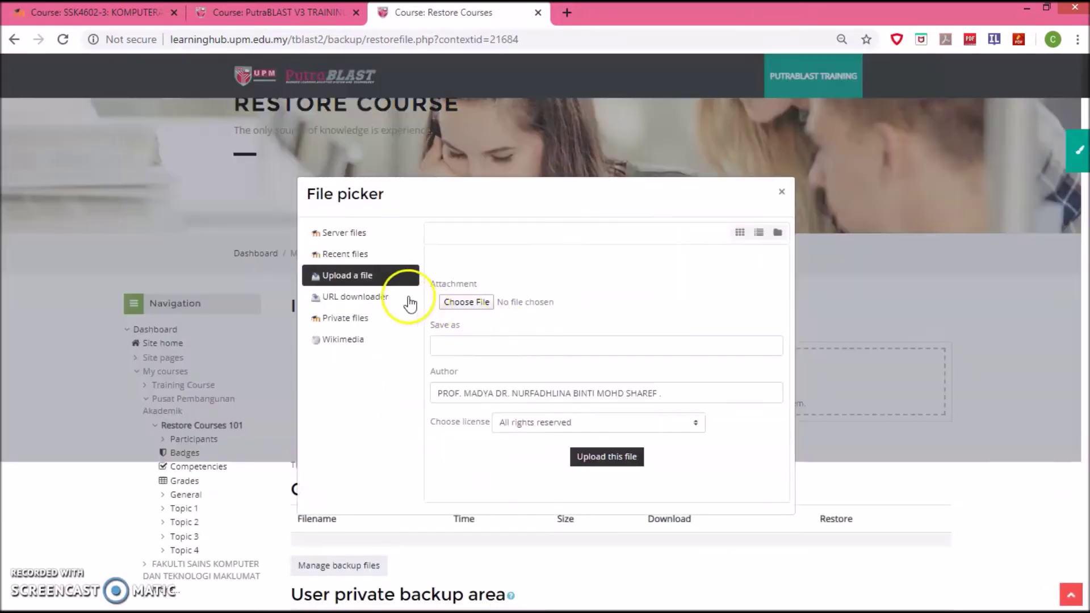
click(480, 305)
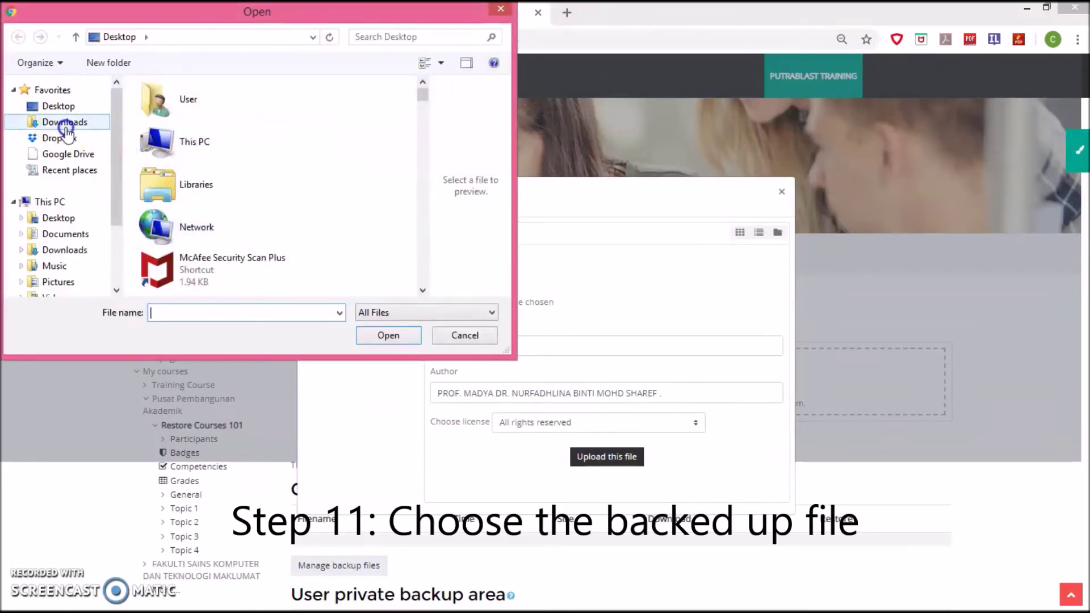
click(65, 129)
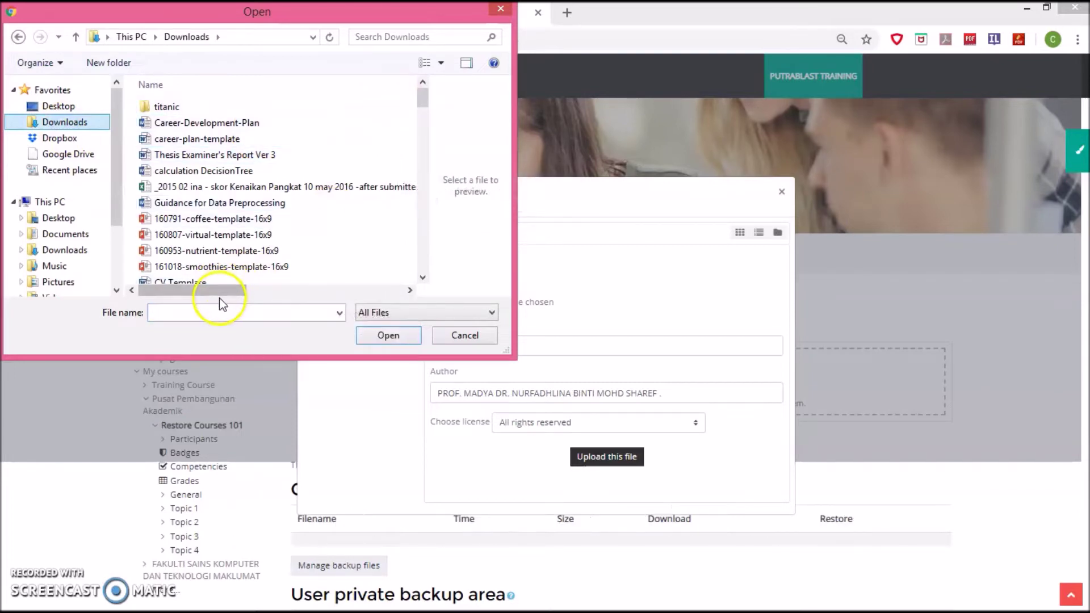
drag(239, 292, 325, 292)
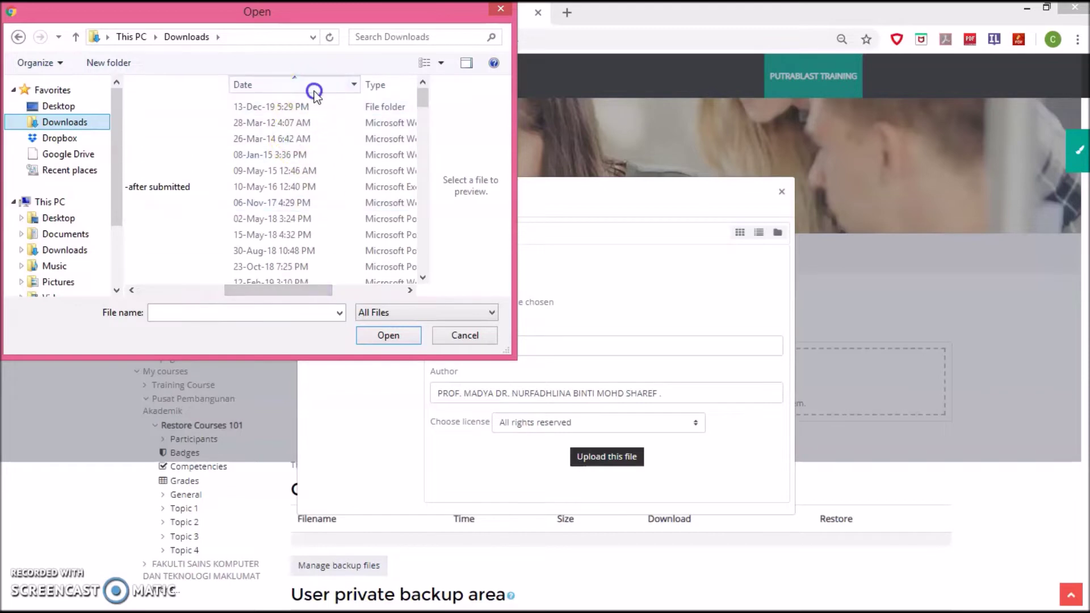
click(302, 125)
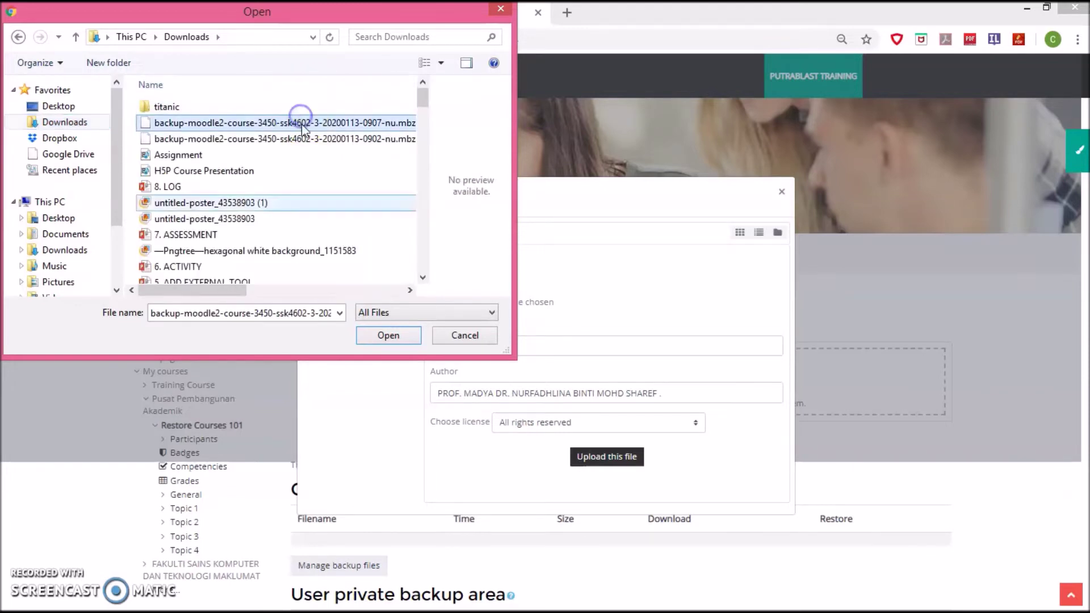
click(375, 336)
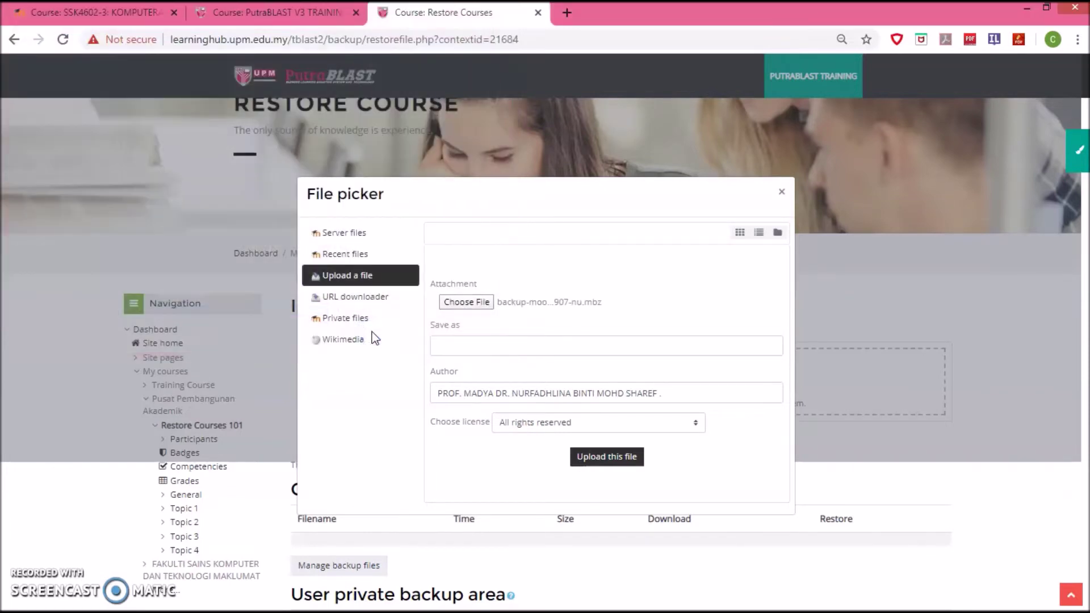
click(616, 459)
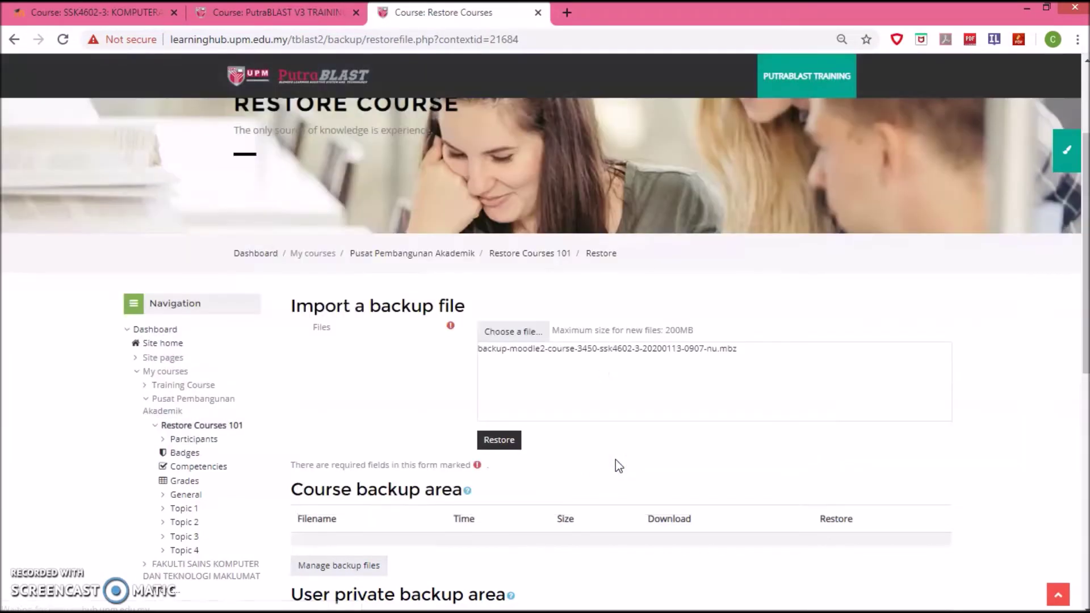
scroll(615, 459, down, 1)
Restore the uploaded backup, review its Confirm details, and continue to Destination
click(526, 367)
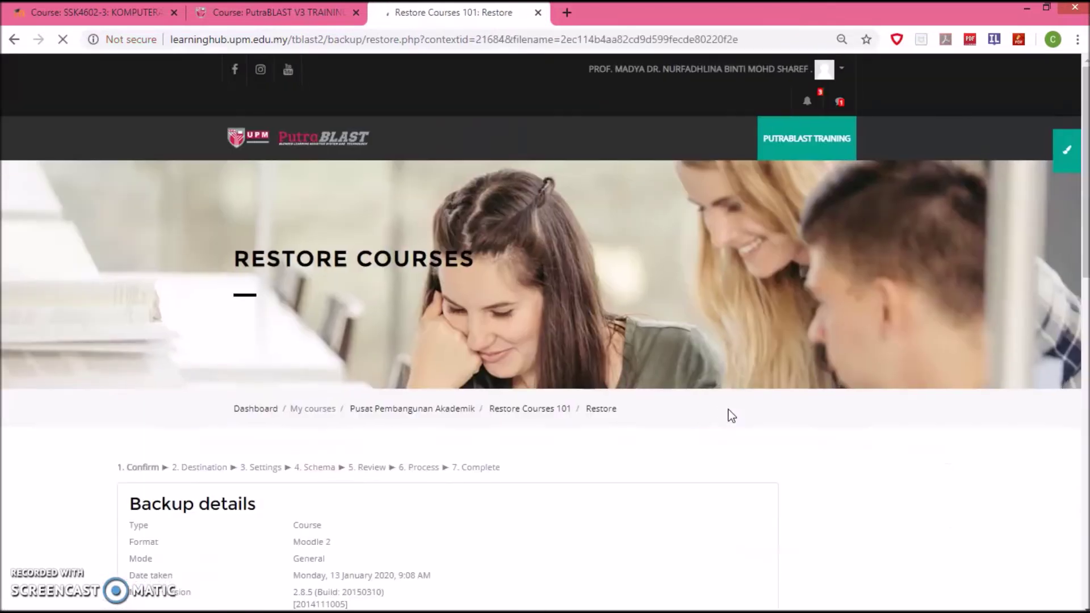
scroll(732, 416, down, 3)
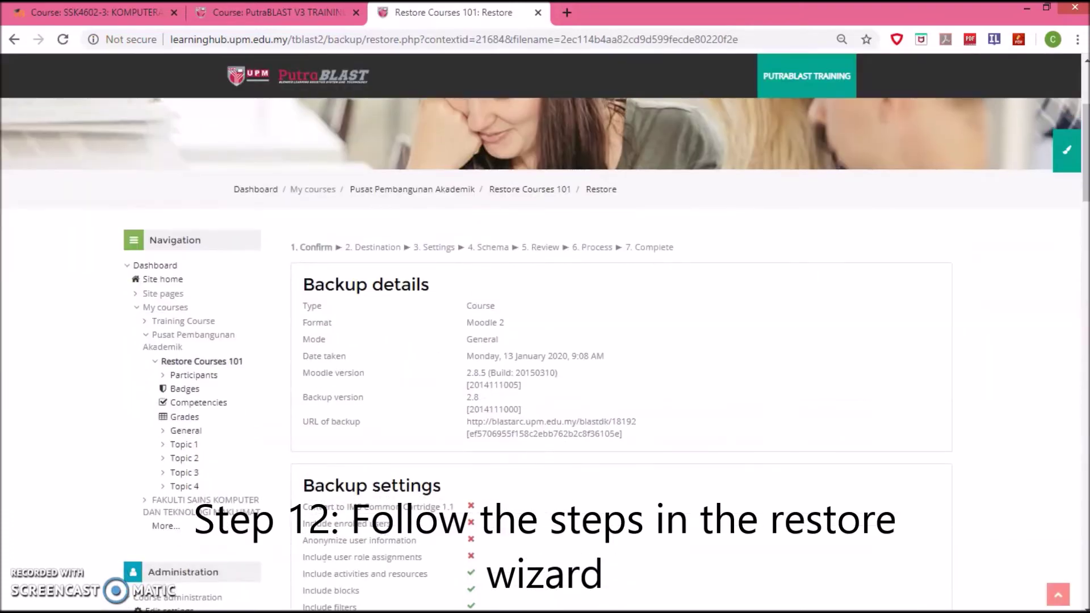
scroll(625, 352, down, 10)
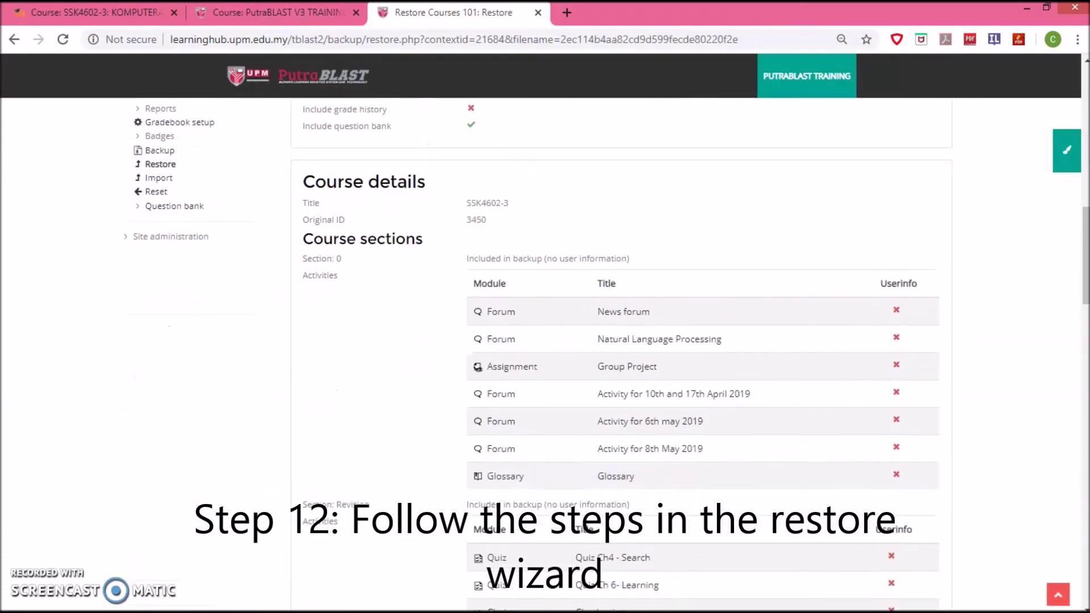
scroll(625, 352, down, 10)
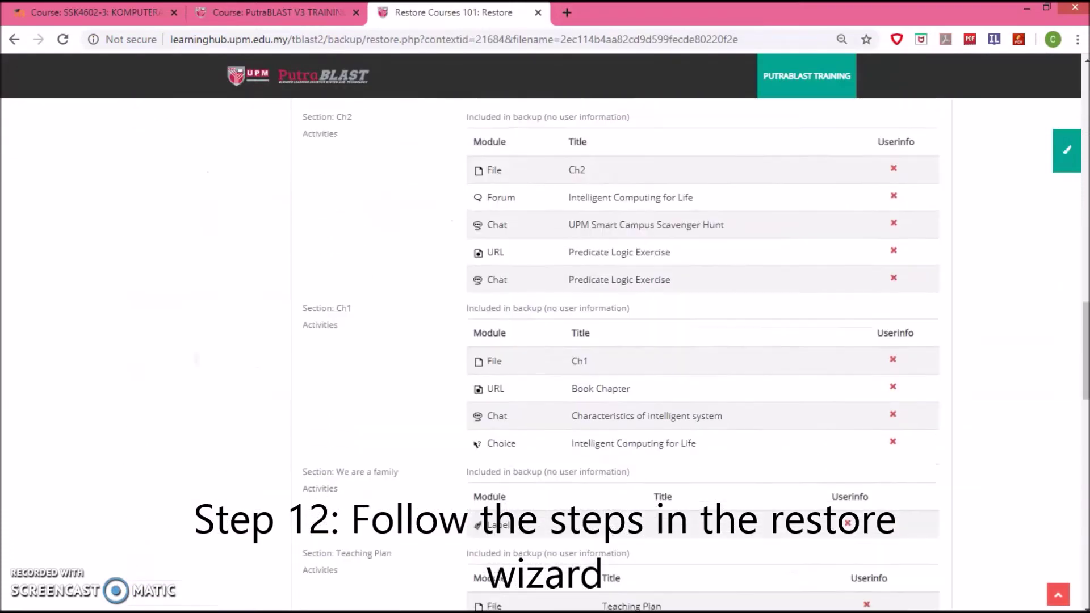
scroll(624, 352, down, 10)
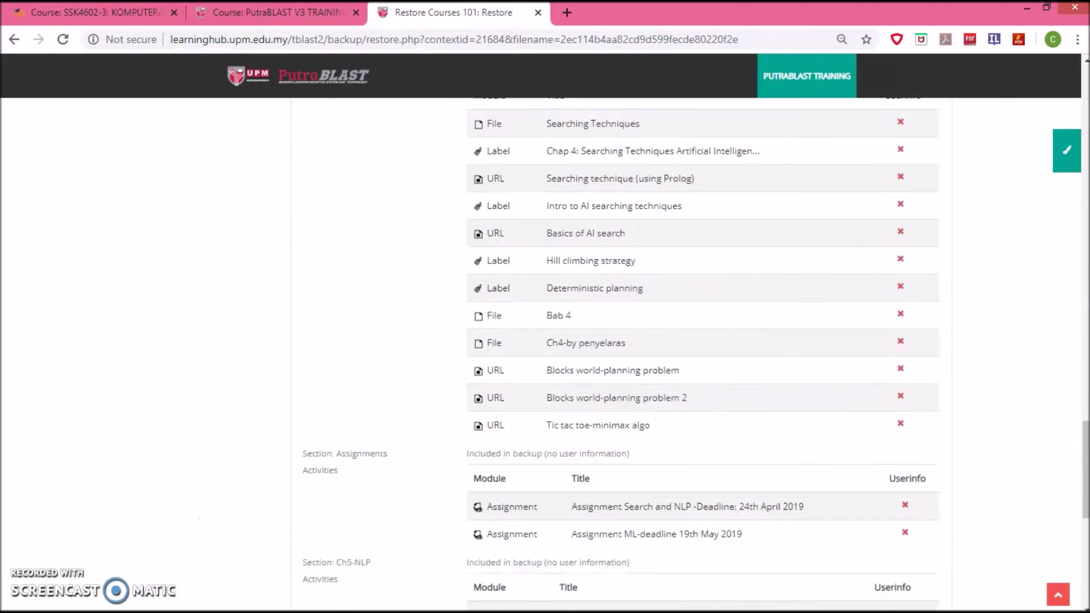
scroll(624, 352, down, 7)
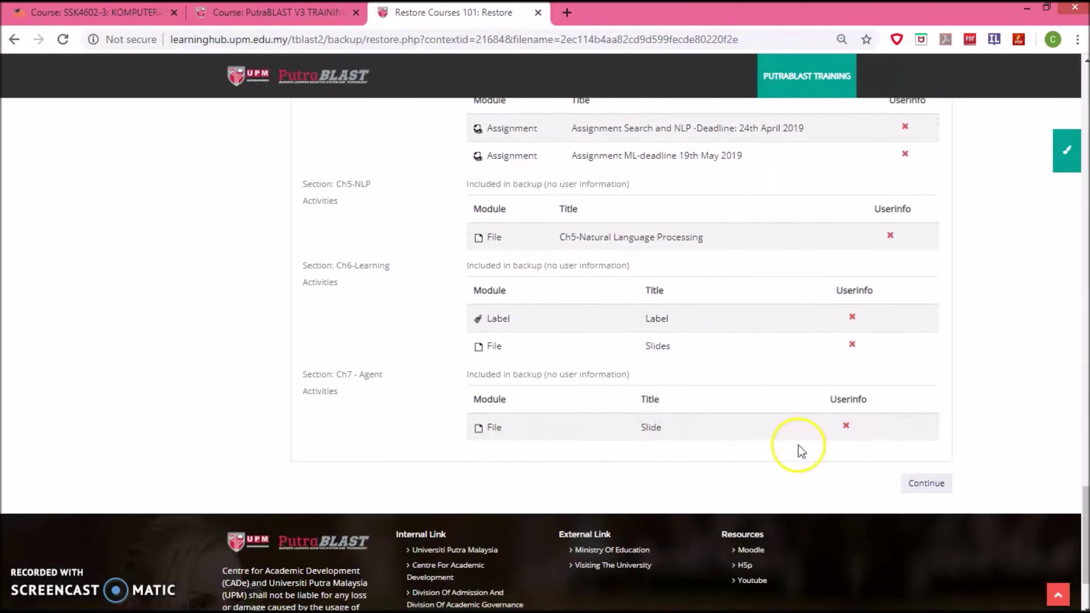
click(924, 490)
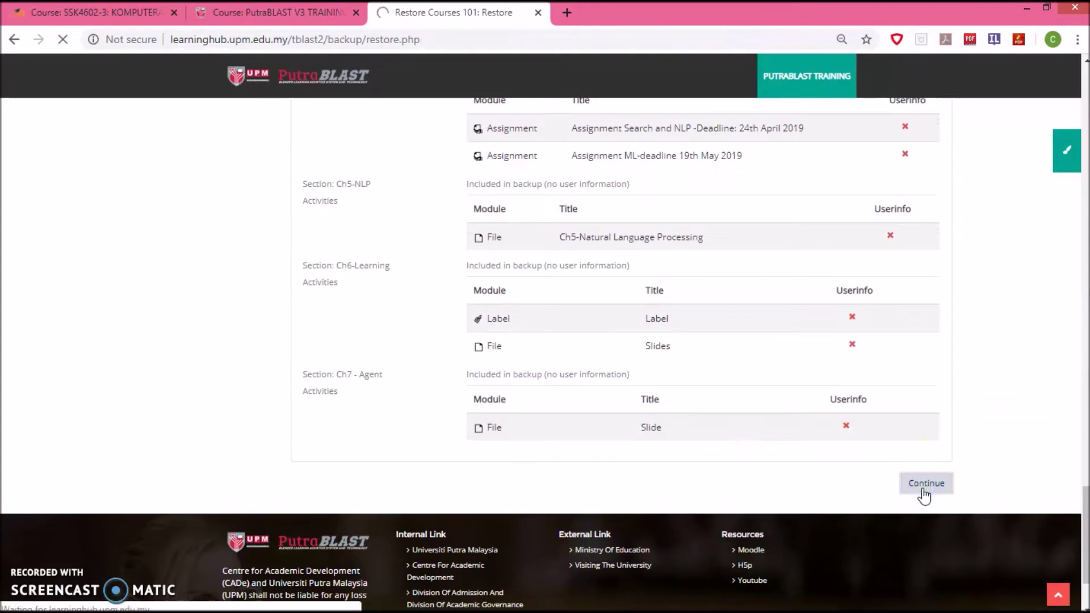
scroll(904, 379, down, 5)
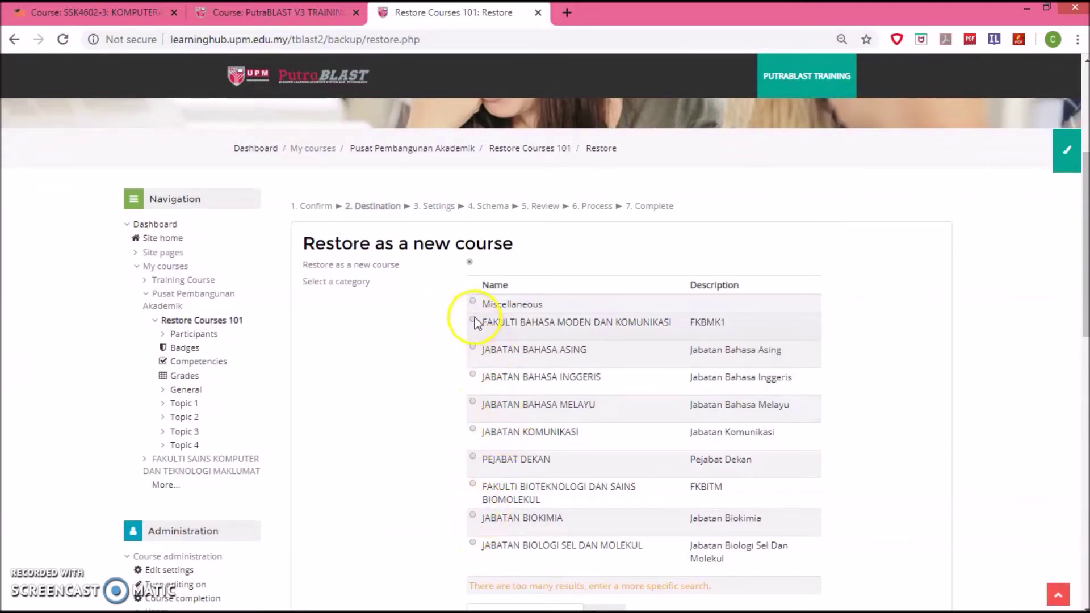
Search 'Pusat pembangunan akademik' and choose it as the new course's category
scroll(517, 387, down, 1)
scroll(516, 388, down, 3)
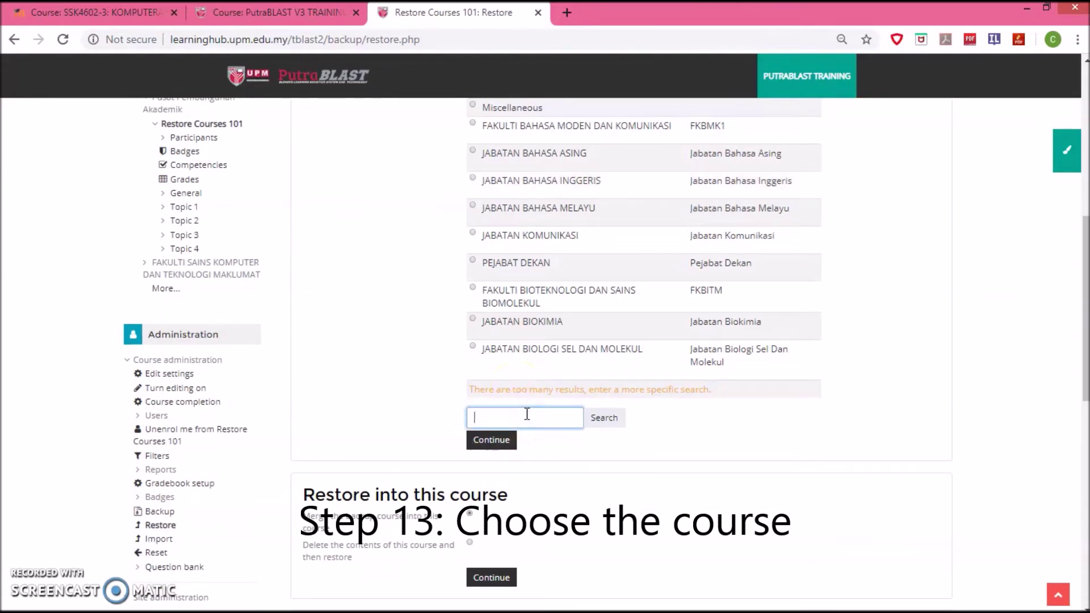
key(BackSpace)
key(BackSpace)
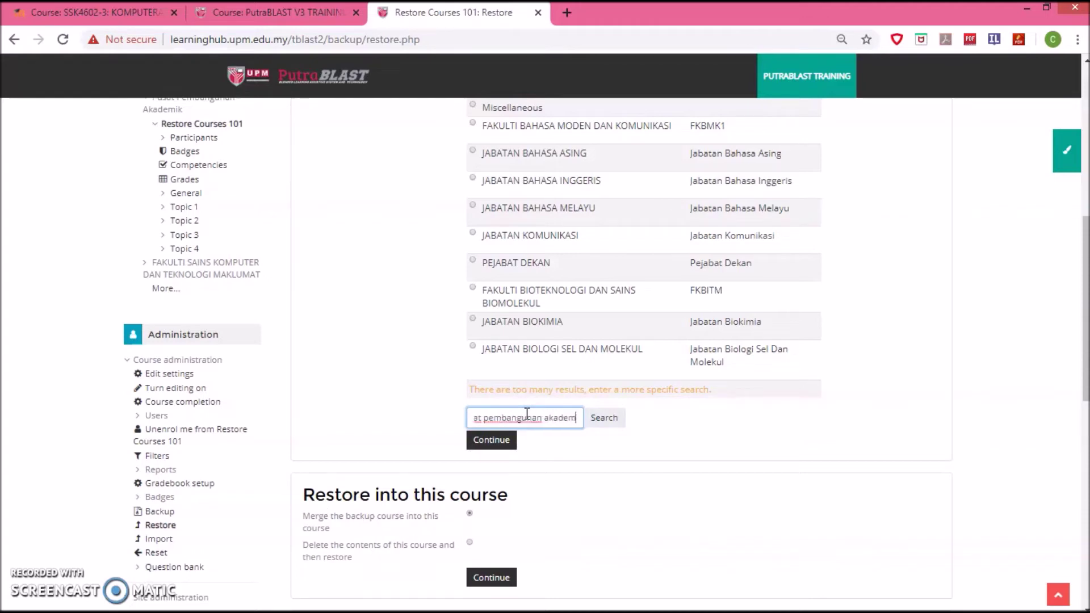
click(606, 420)
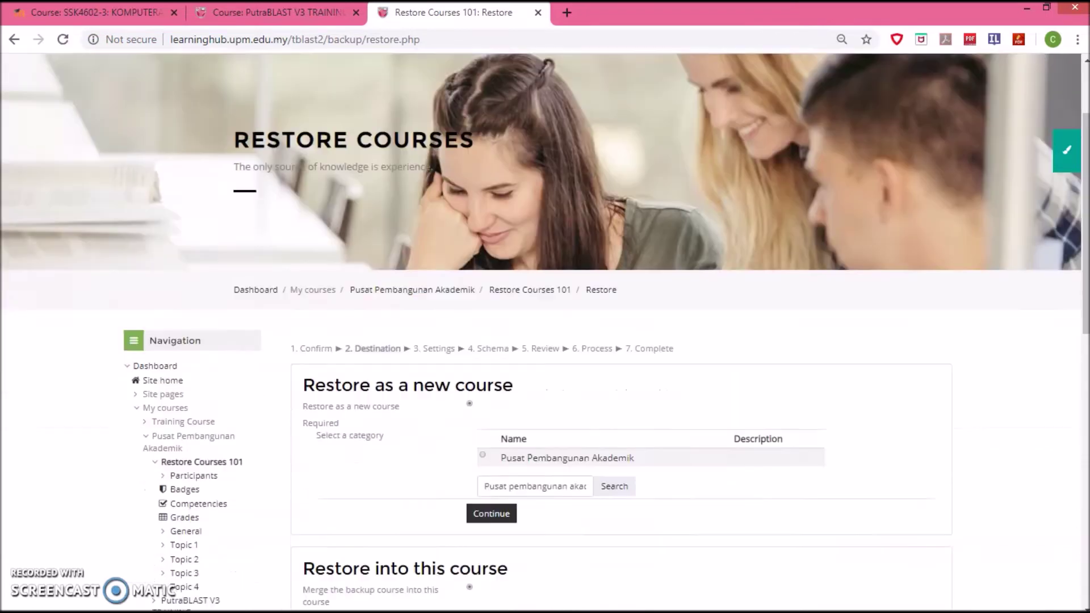
scroll(544, 450, down, 1)
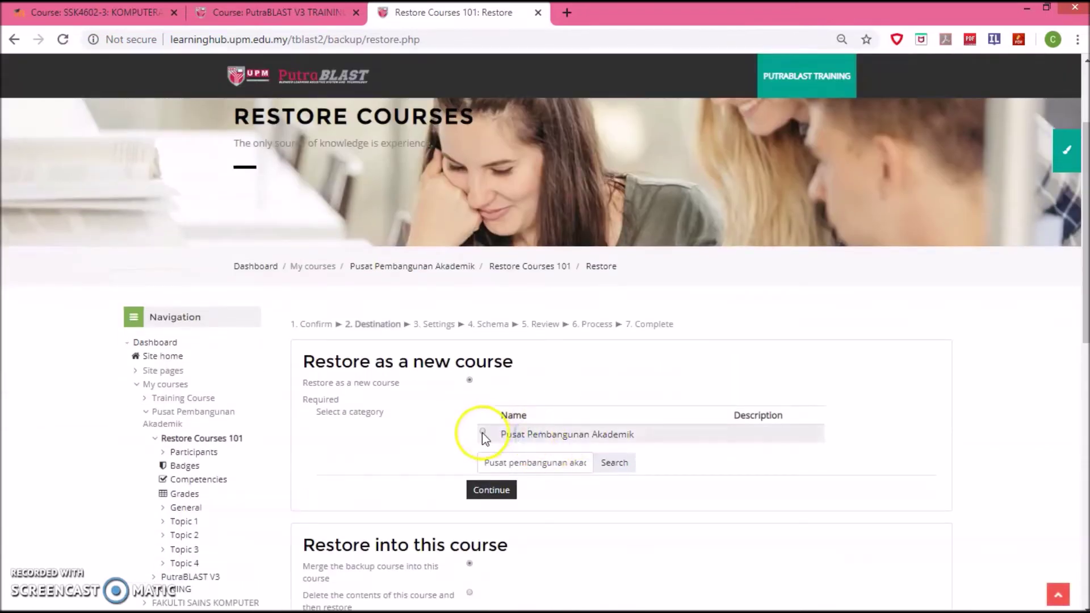
drag(546, 434, 514, 479)
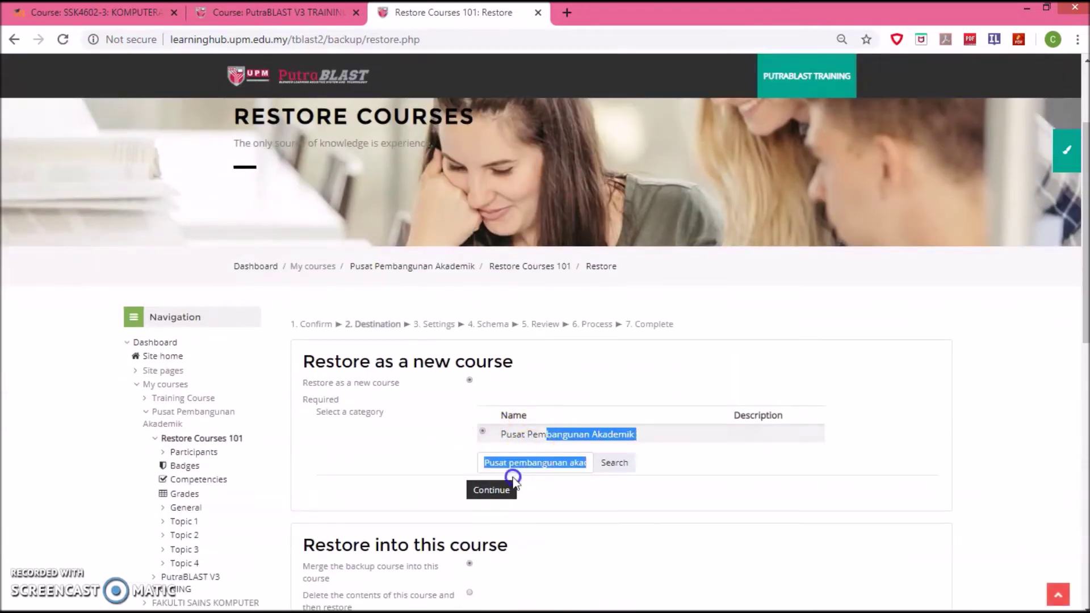
click(505, 498)
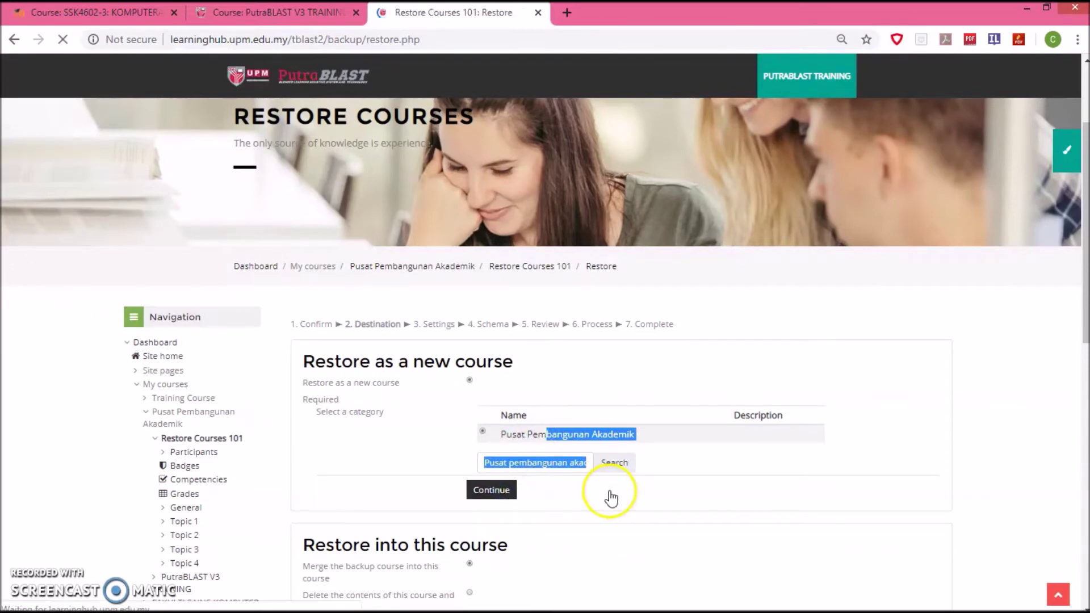
Accept the default restore settings on the Settings step
scroll(608, 492, down, 8)
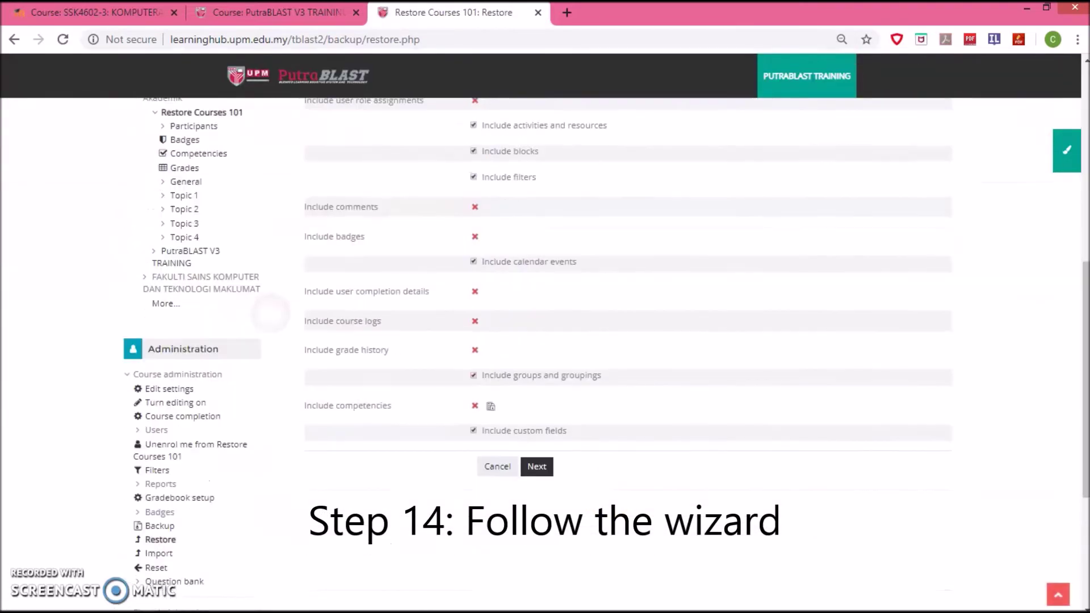
scroll(600, 487, down, 2)
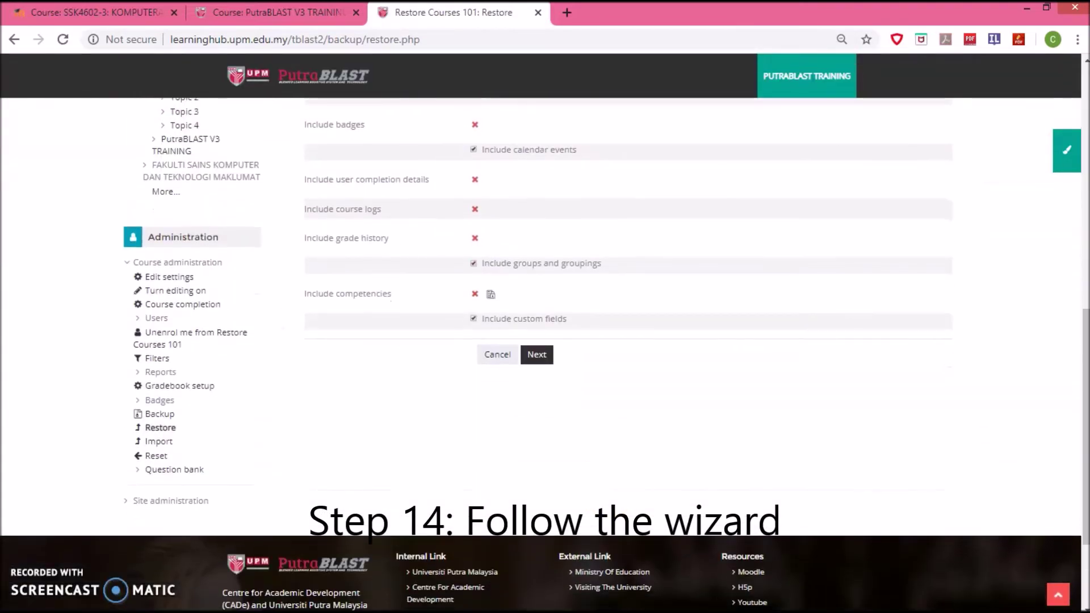
click(536, 356)
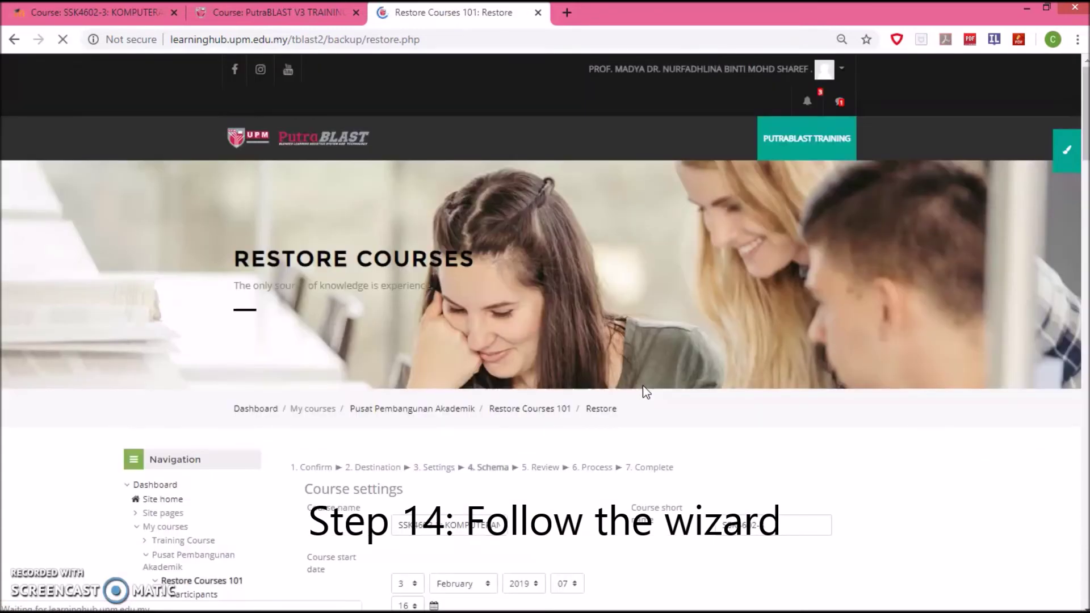
Keep every course section and activity ticked in the Schema list and continue to Review
scroll(646, 391, down, 7)
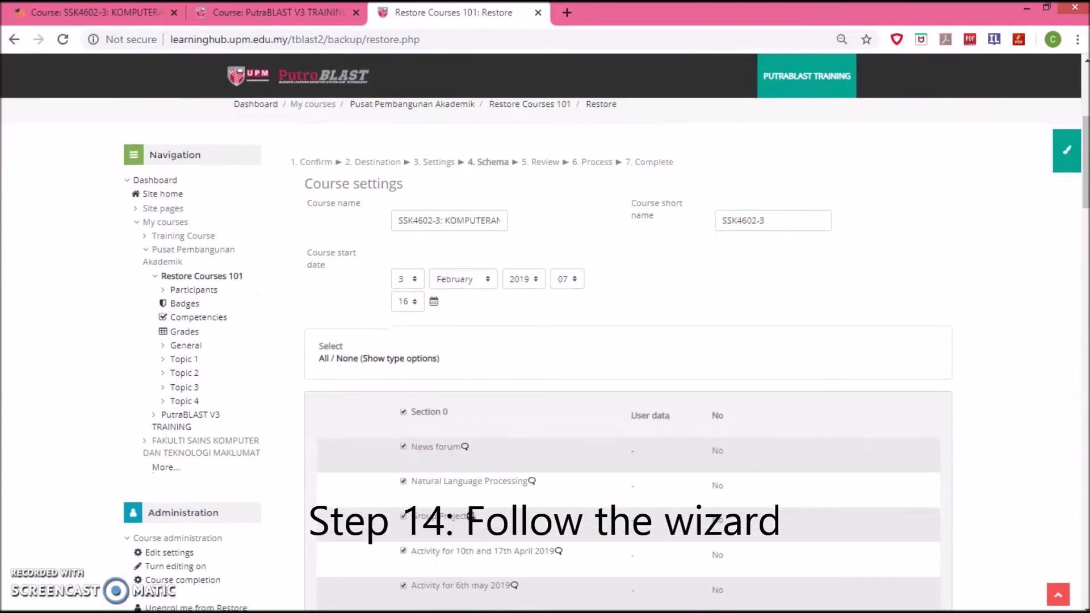
scroll(471, 406, down, 20)
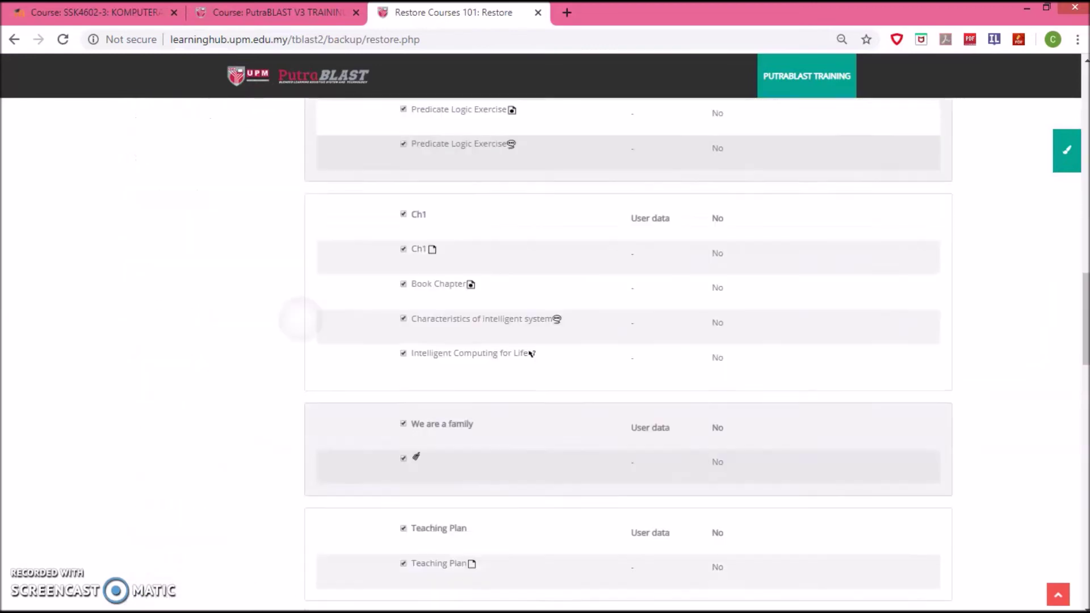
scroll(628, 355, down, 15)
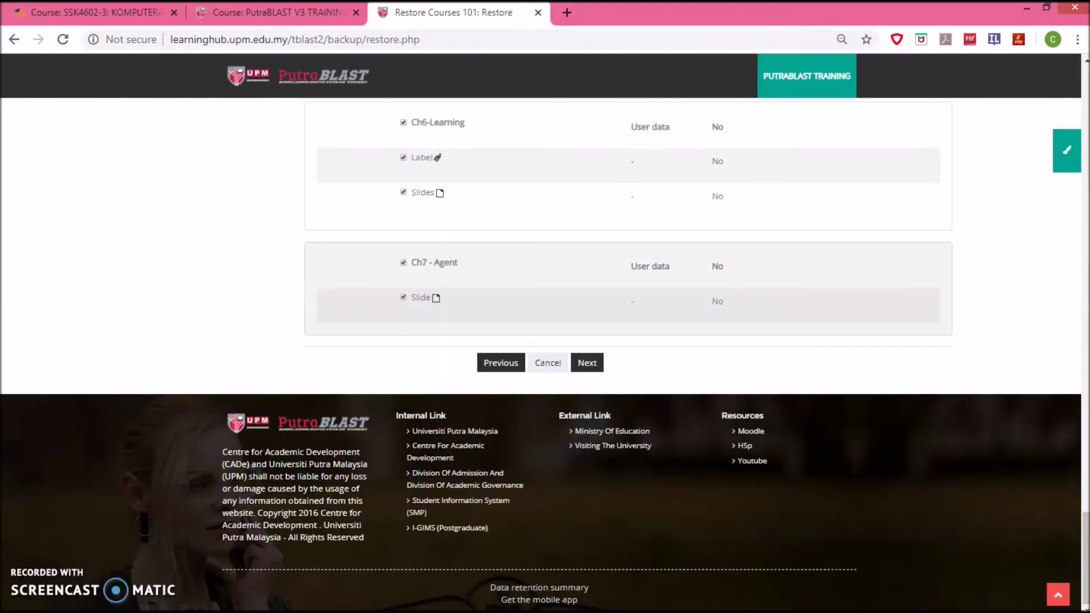
click(588, 362)
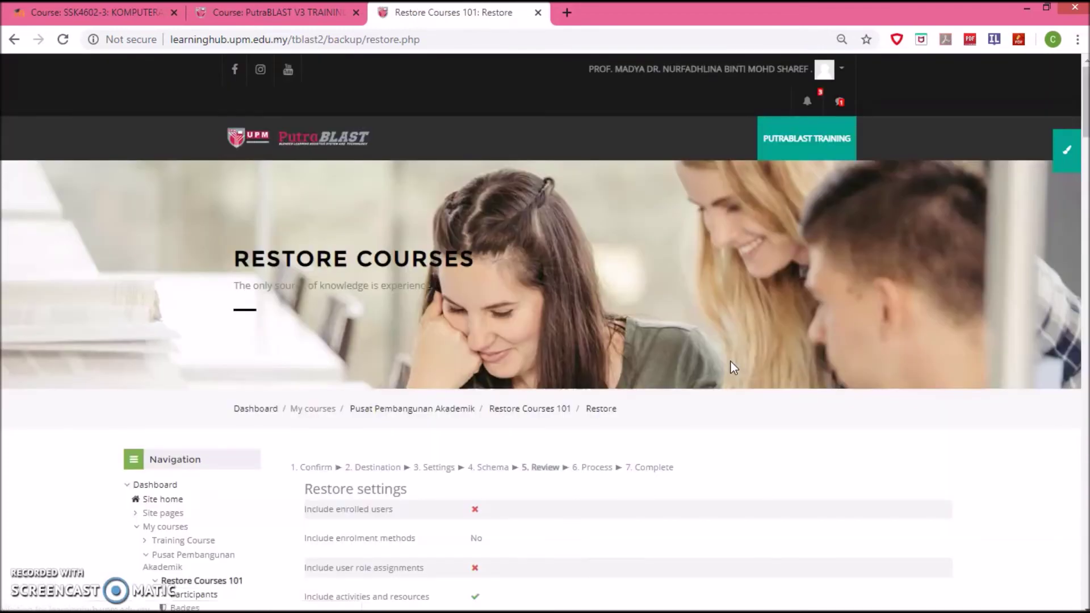
Check the Review summary, perform the restore, and continue to the restored SSK4602-3 course
scroll(731, 364, down, 5)
scroll(606, 354, down, 9)
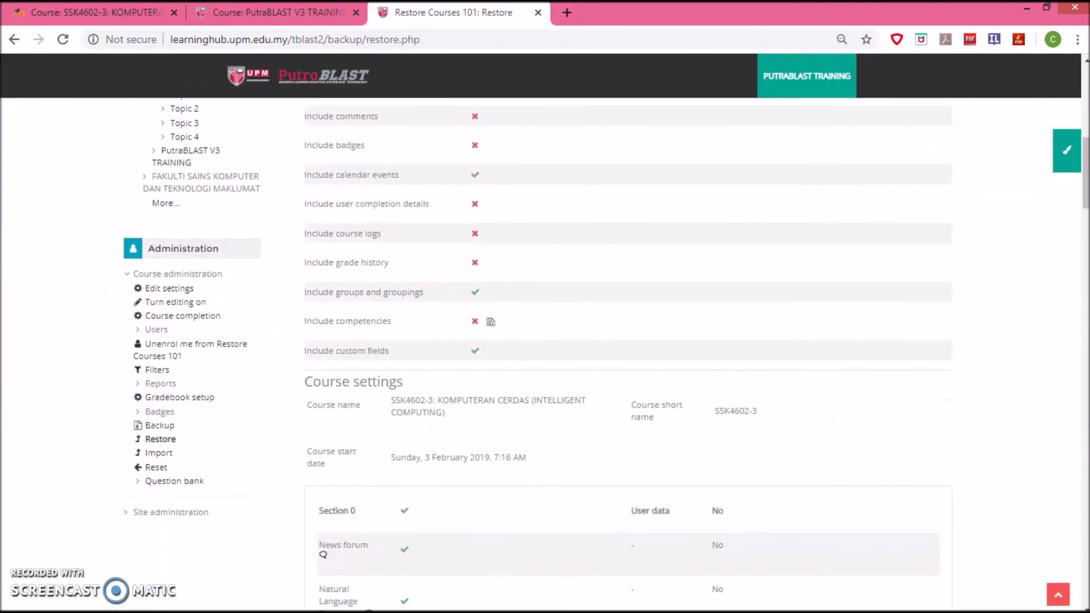
scroll(624, 352, down, 15)
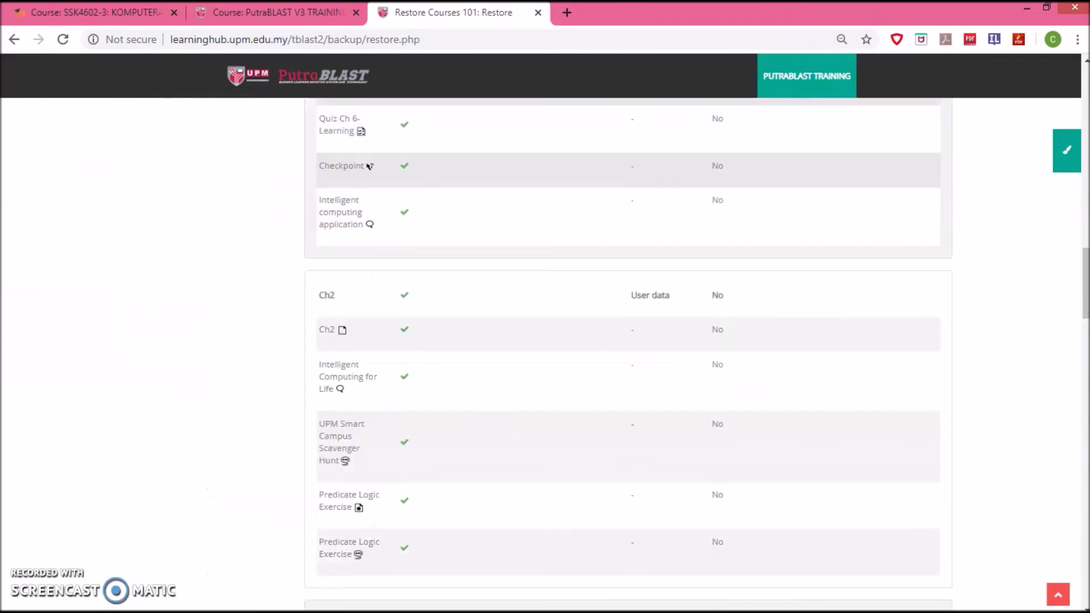
scroll(603, 358, down, 10)
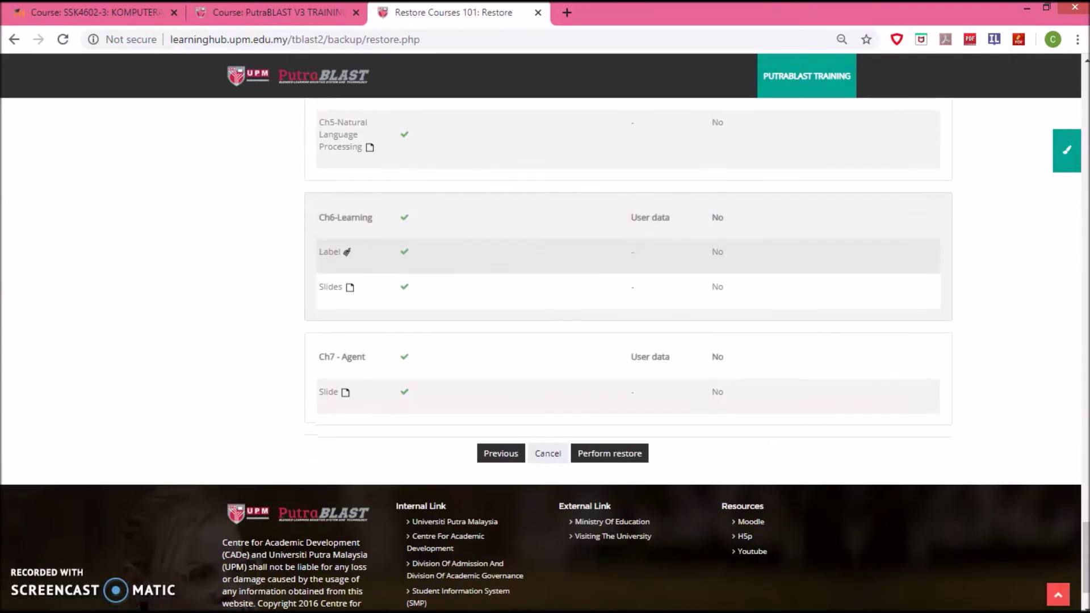
click(613, 452)
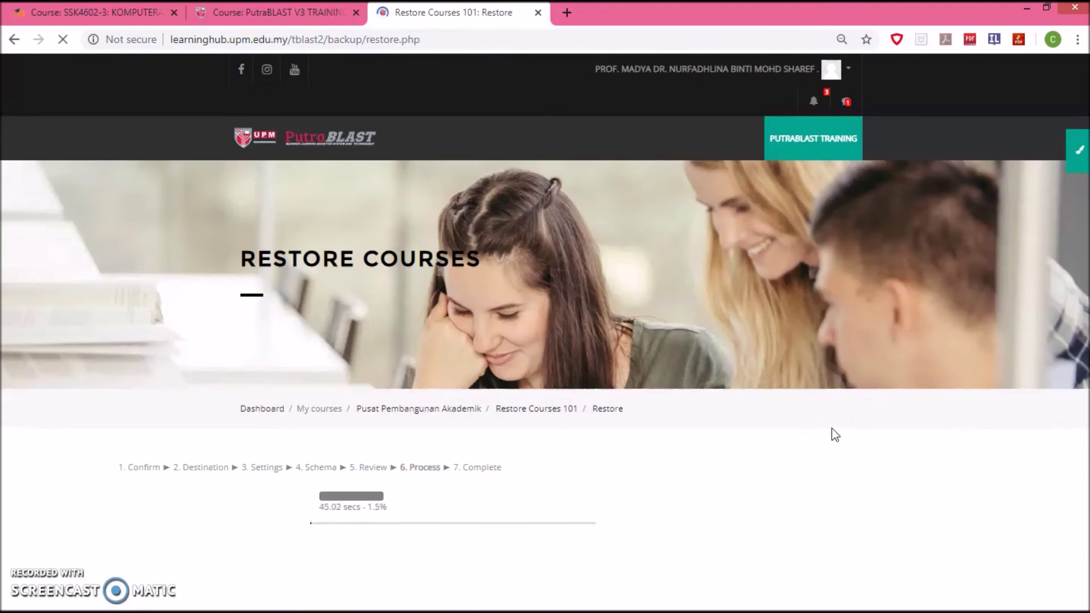
click(445, 527)
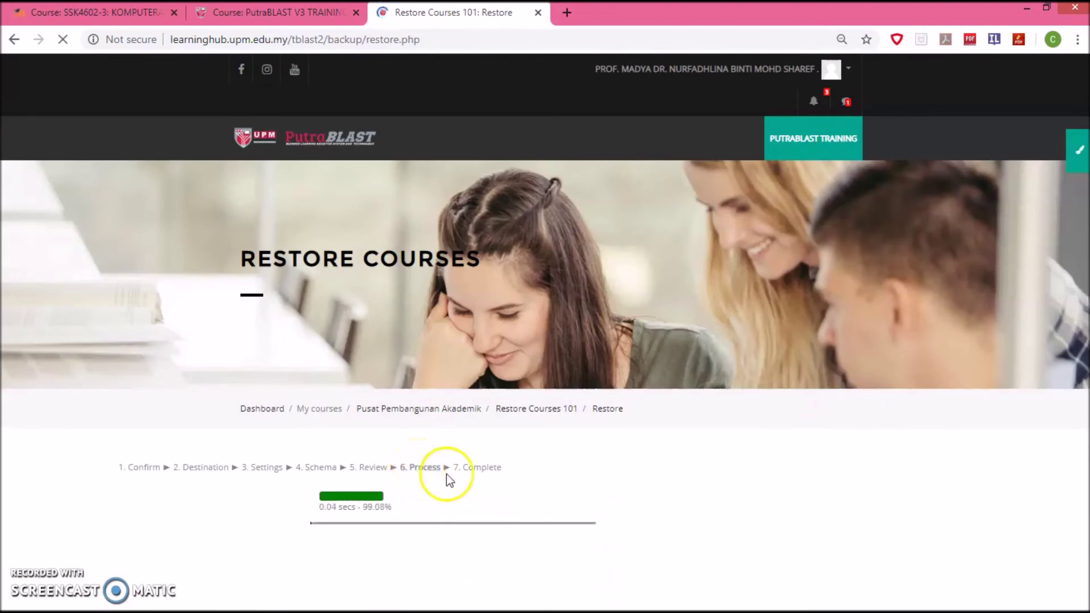
click(621, 536)
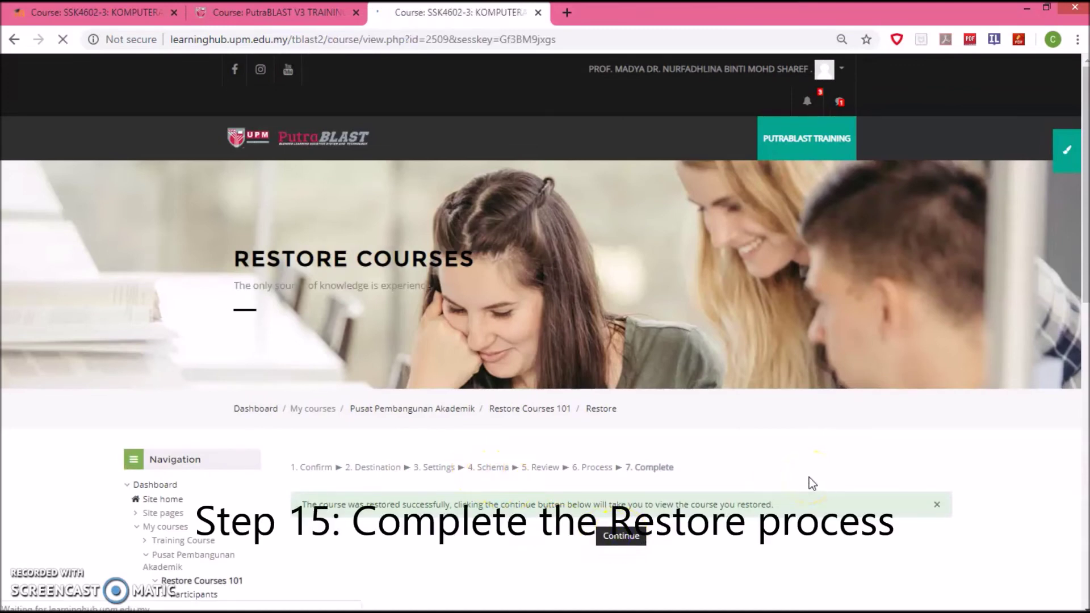
Scroll the restored SSK4602-3 course page from Ch7 - Agent up through Ch2 and Ch1 to verify the sections
key(End)
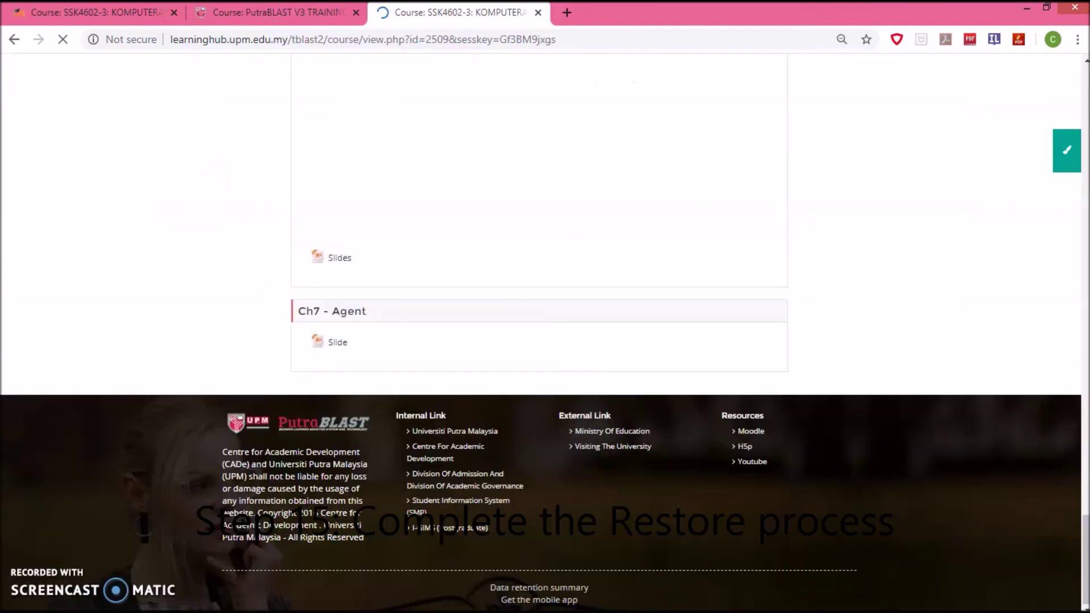
scroll(331, 493, up, 15)
scroll(539, 352, up, 15)
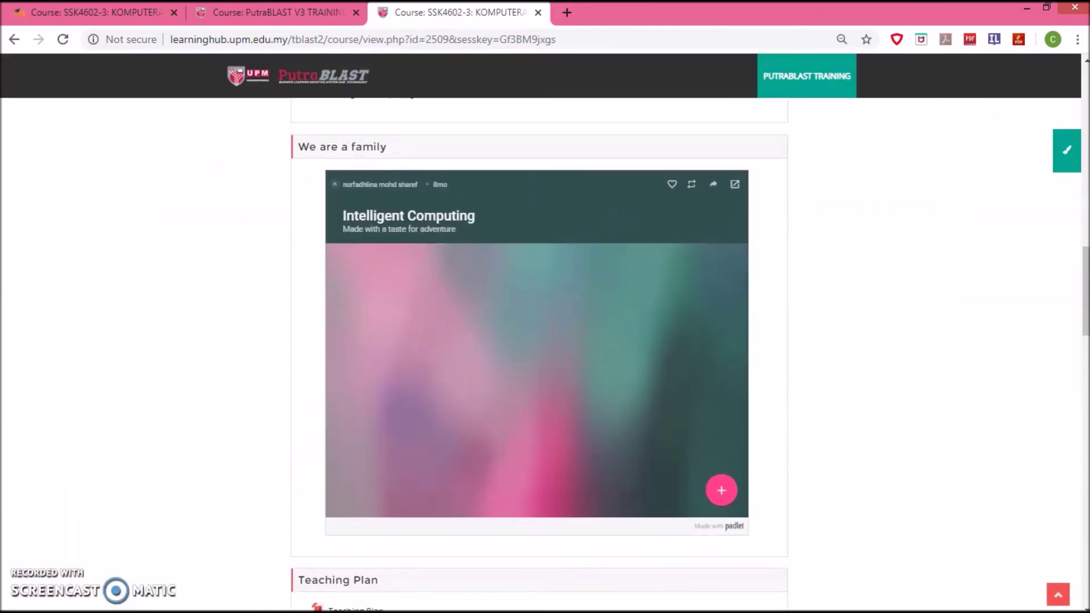
scroll(539, 352, up, 15)
scroll(539, 351, up, 5)
scroll(539, 352, down, 7)
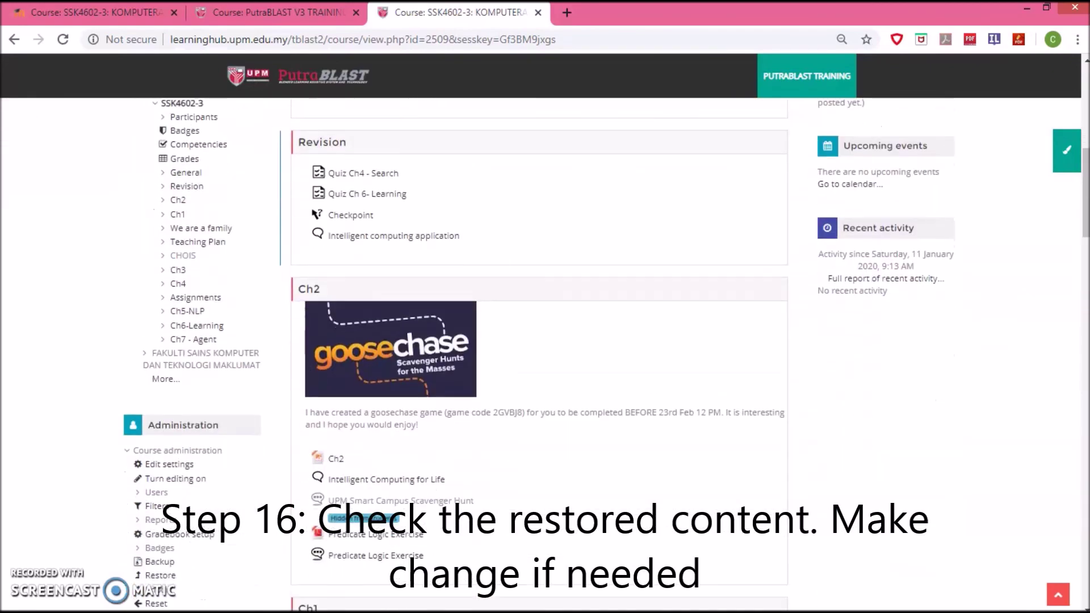
scroll(540, 445, down, 3)
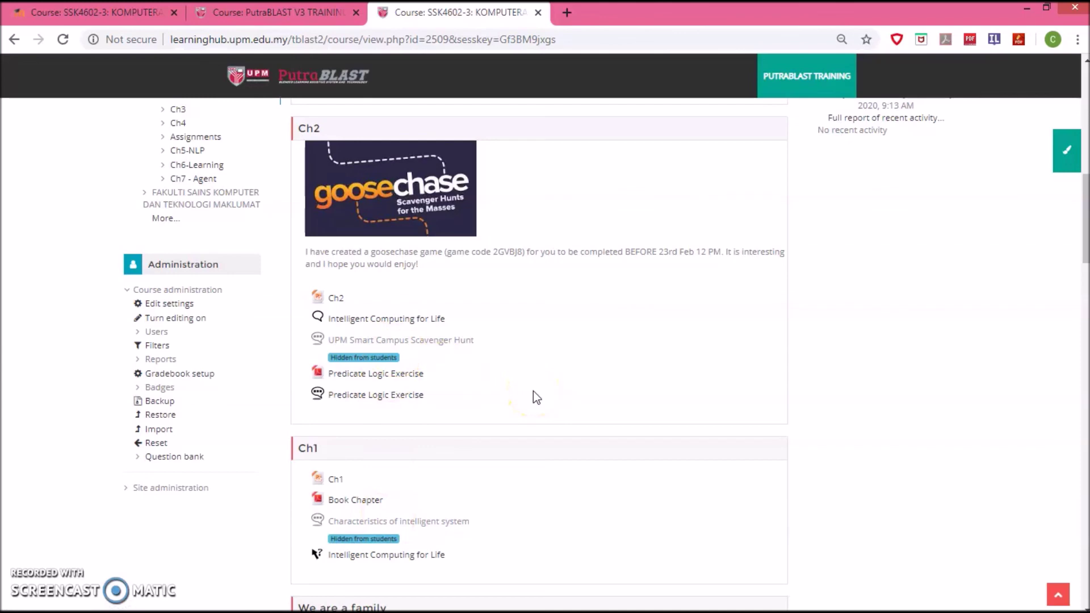
scroll(533, 391, up, 10)
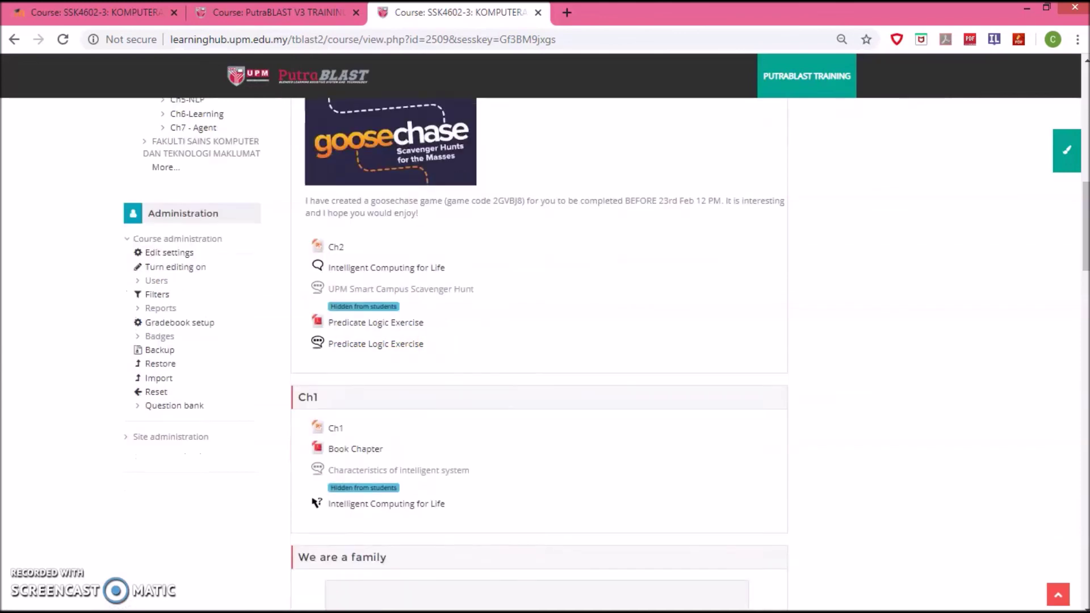